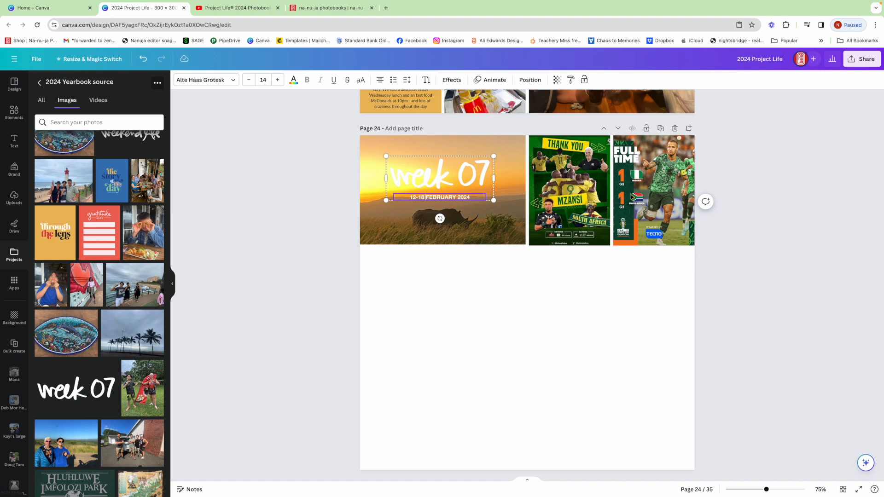
# Step: Move the two-photo football grid on page 24 to directly beneath the week 07 title photo
pyautogui.click(397, 226)
pyautogui.scroll(-1, 588, 167)
pyautogui.moveTo(656, 161); pyautogui.dragTo(487, 264)
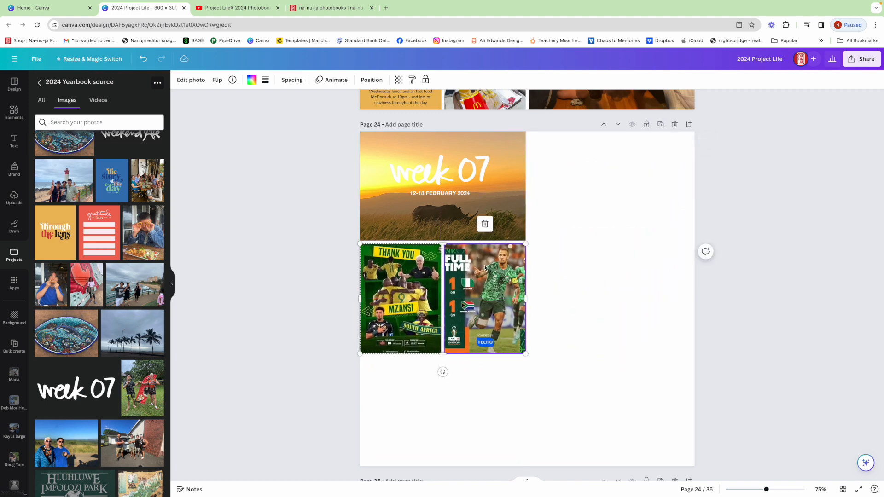
# Step: Duplicate the football grid into the page's bottom-left slot, and nudge the original grid above it up slightly
pyautogui.rightClick(482, 307)
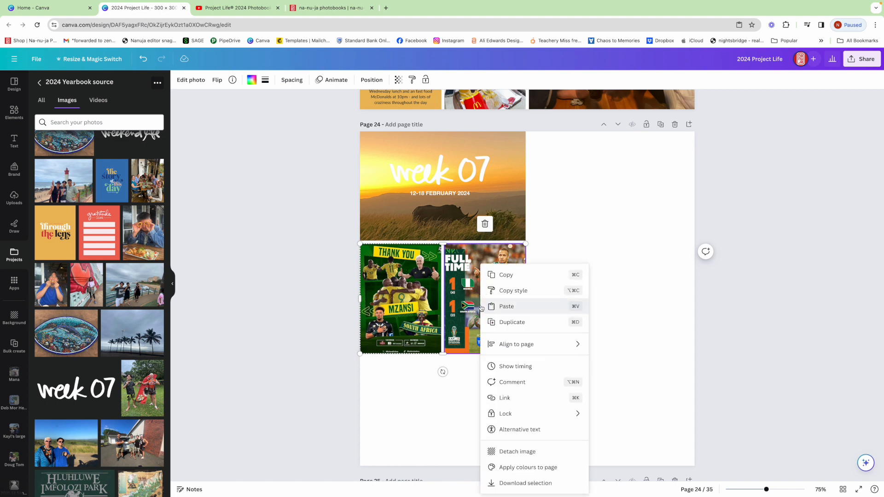
pyautogui.click(509, 322)
pyautogui.moveTo(489, 272); pyautogui.dragTo(483, 378)
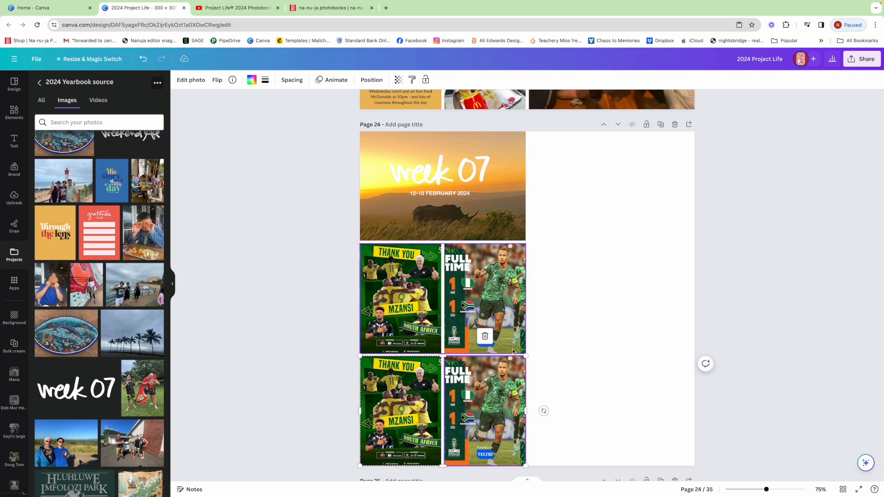
pyautogui.click(539, 315)
pyautogui.click(489, 318)
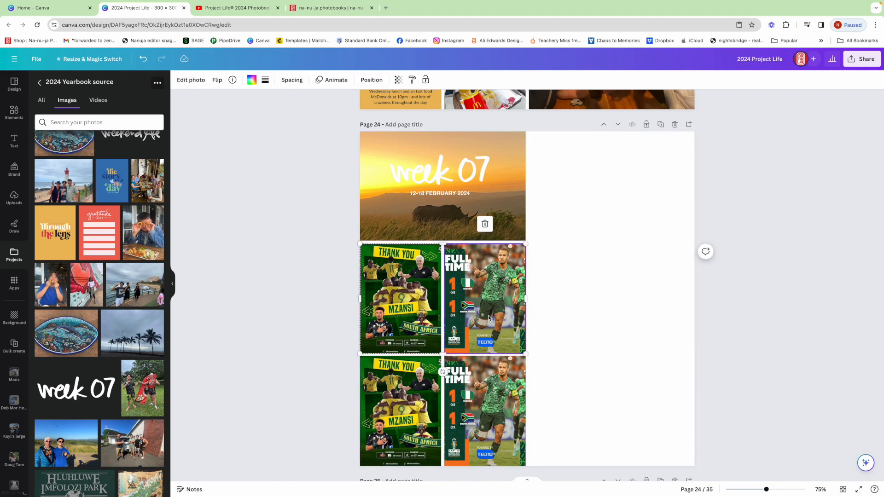
pyautogui.press('Up')
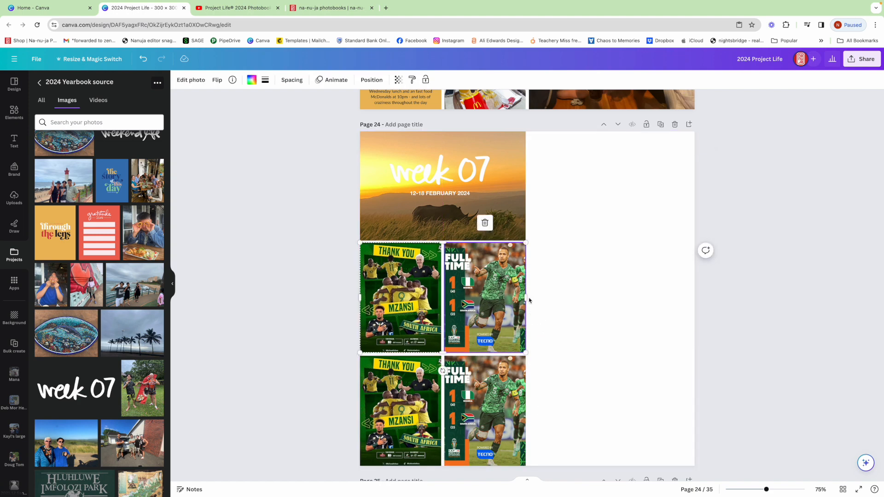
# Step: Duplicate the sunset rhino photo and place the copy beside the week 07 title photo in the top row
pyautogui.rightClick(506, 188)
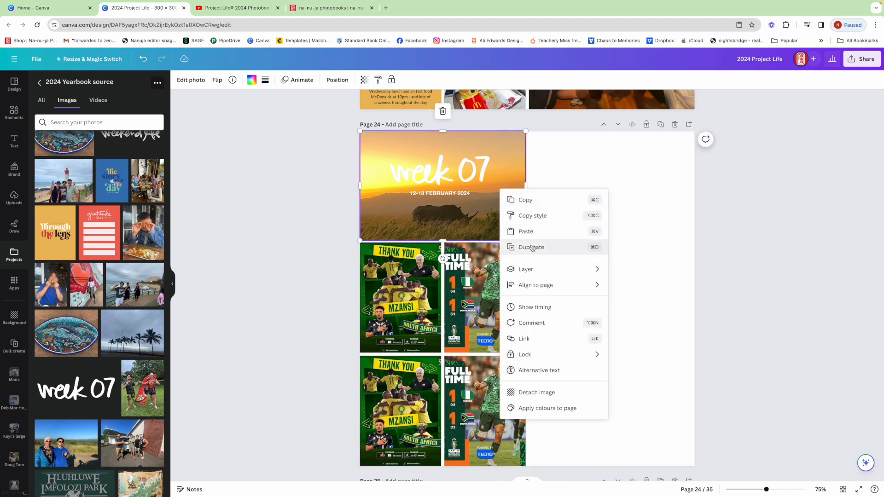
pyautogui.click(535, 246)
pyautogui.moveTo(487, 166); pyautogui.dragTo(651, 156)
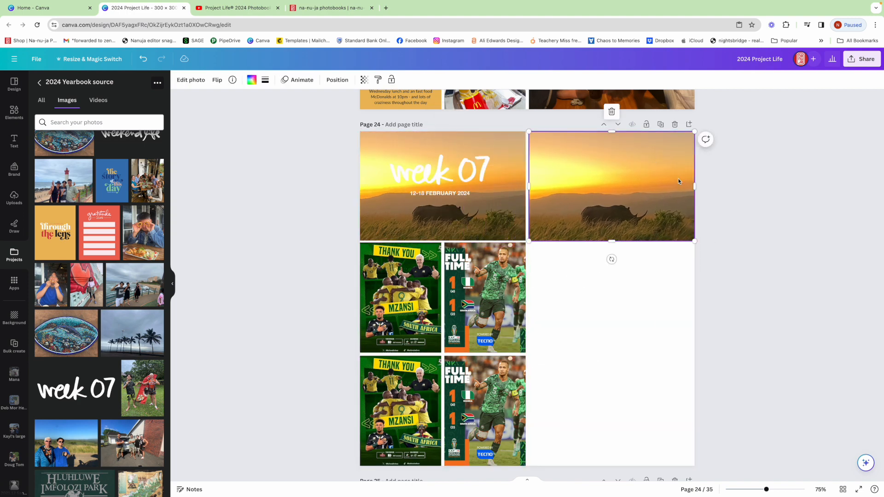
pyautogui.click(745, 297)
# Step: Duplicate the top-right rhino photo and place the copy in the page's bottom-right slot
pyautogui.click(606, 160)
pyautogui.rightClick(605, 159)
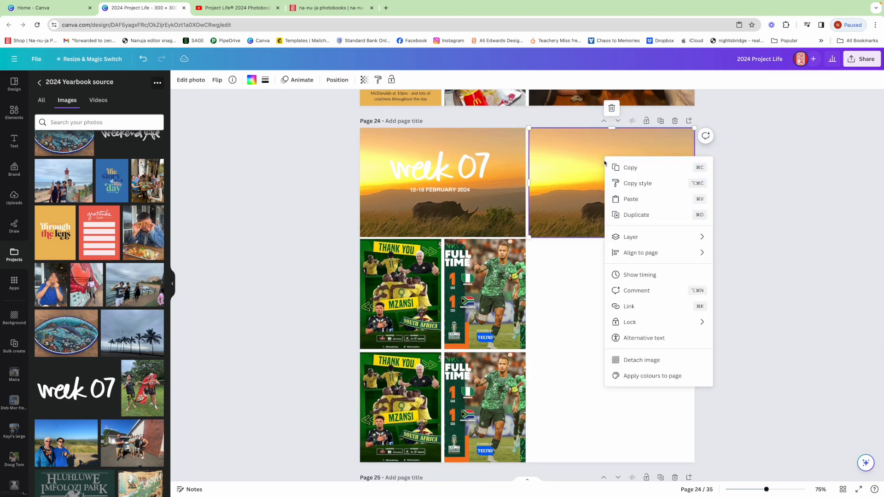
pyautogui.click(637, 215)
pyautogui.moveTo(617, 150); pyautogui.dragTo(612, 366)
pyautogui.click(730, 322)
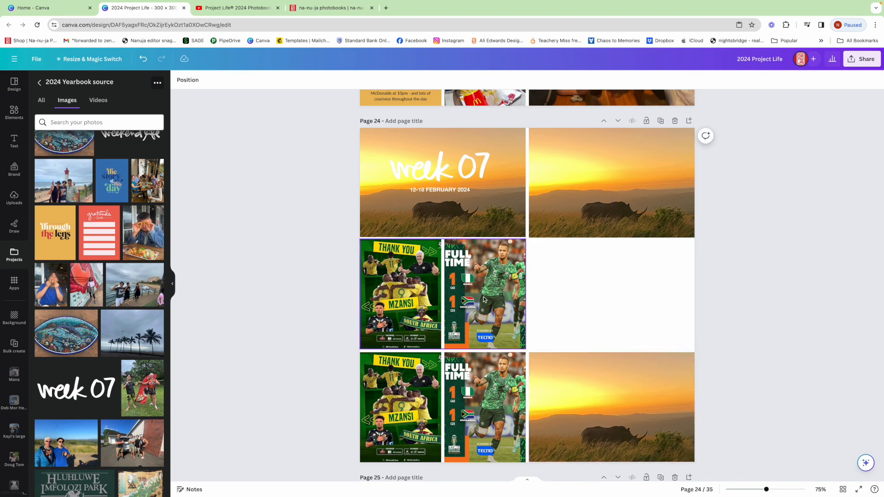
# Step: Duplicate the middle-row football grid and place the copy in the empty right half of that row
pyautogui.click(484, 300)
pyautogui.rightClick(484, 300)
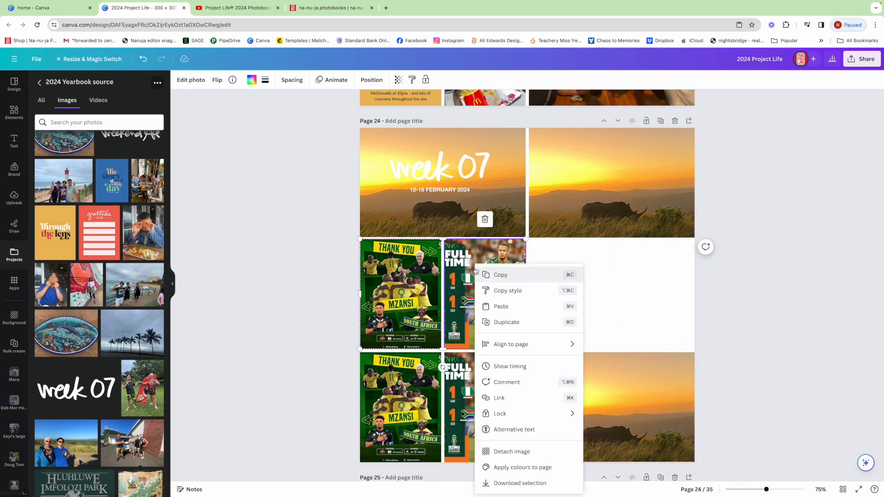
pyautogui.click(497, 324)
pyautogui.moveTo(486, 273); pyautogui.dragTo(649, 259)
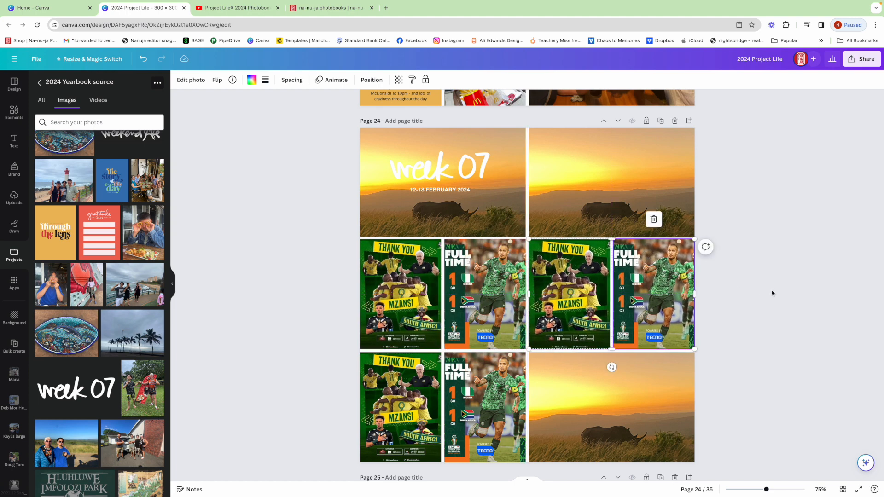
pyautogui.click(772, 292)
# Step: Set the grid spacing to 10 for all three two-photo football grids on the page
pyautogui.click(469, 289)
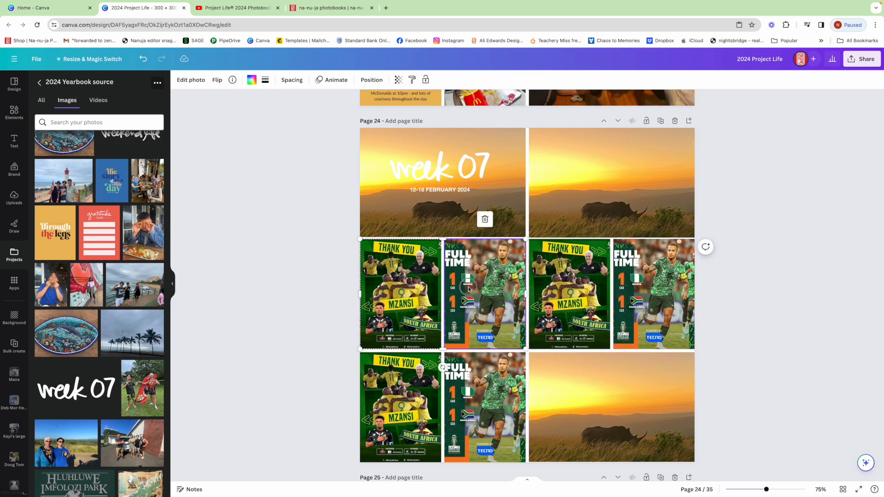
pyautogui.click(290, 81)
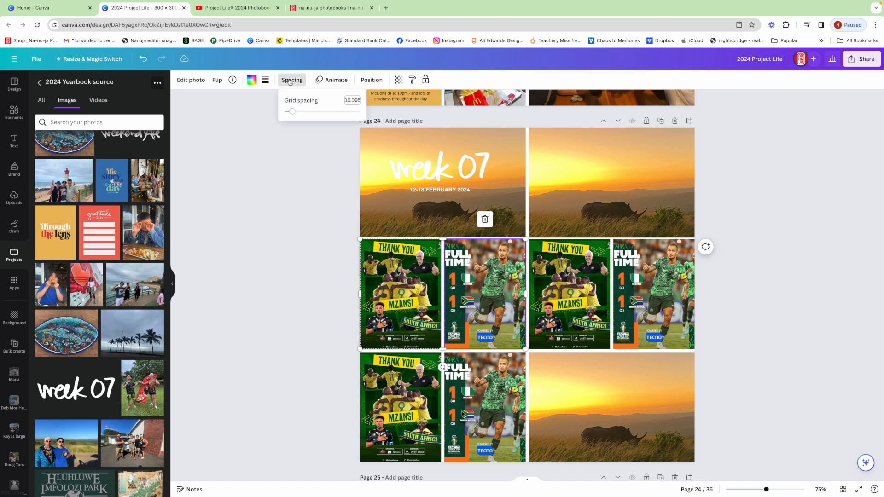
pyautogui.click(348, 99)
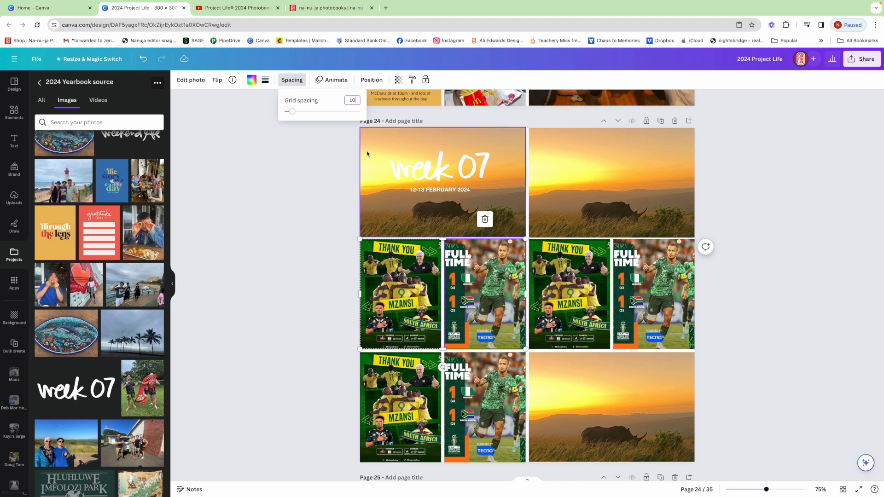
pyautogui.click(343, 166)
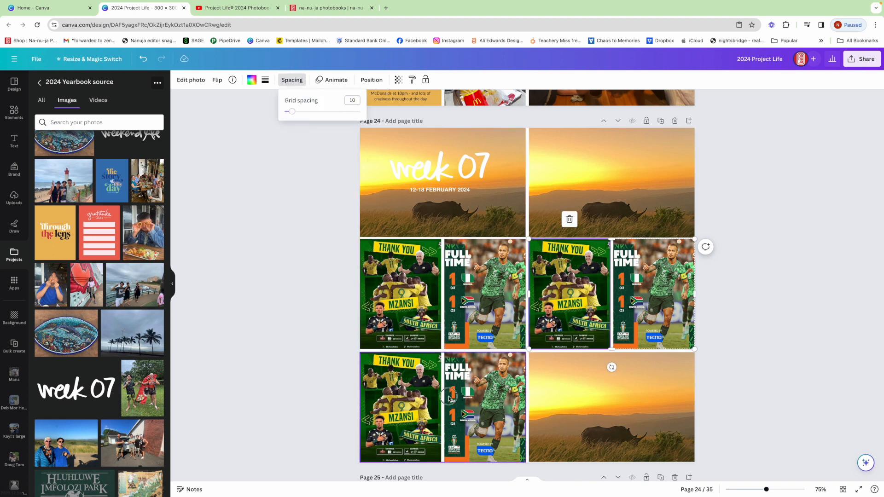
pyautogui.click(449, 398)
pyautogui.click(291, 81)
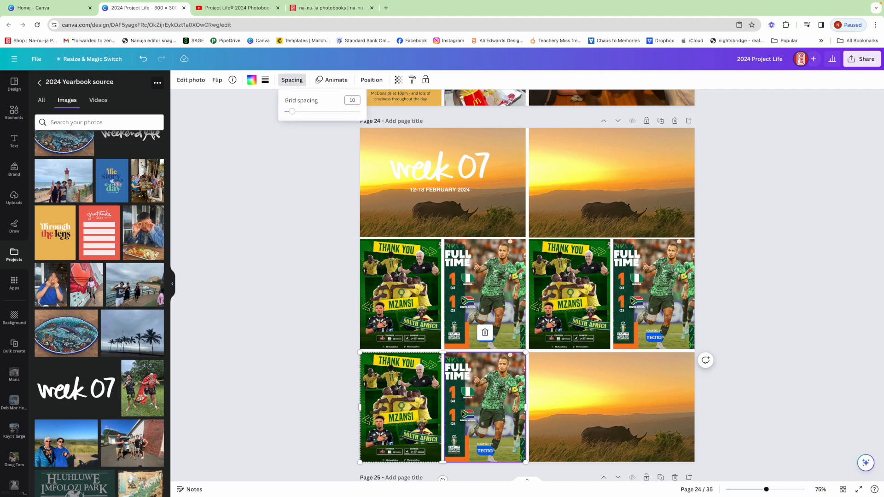
# Step: Clear the football images from all three two-photo grids, leaving their empty frames in place
pyautogui.click(483, 313)
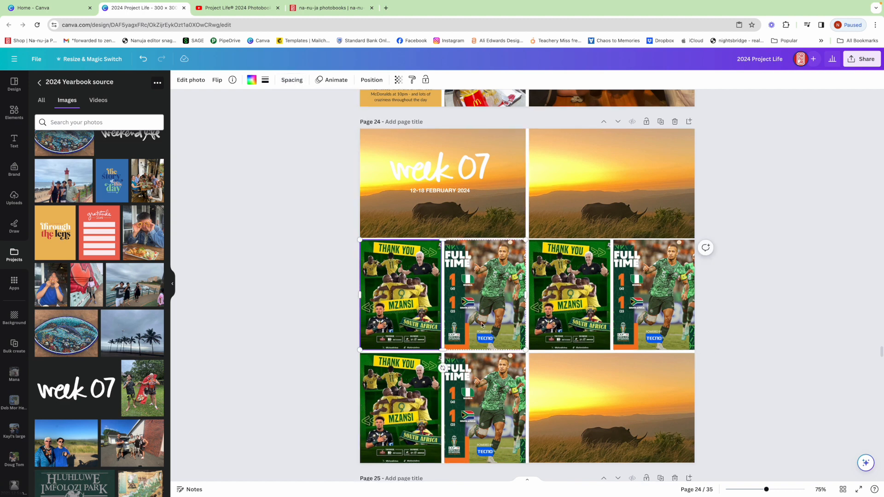
pyautogui.moveTo(484, 313); pyautogui.dragTo(585, 304)
pyautogui.press('BackSpace')
pyautogui.click(616, 309)
pyautogui.press('BackSpace')
pyautogui.click(466, 411)
pyautogui.press('BackSpace')
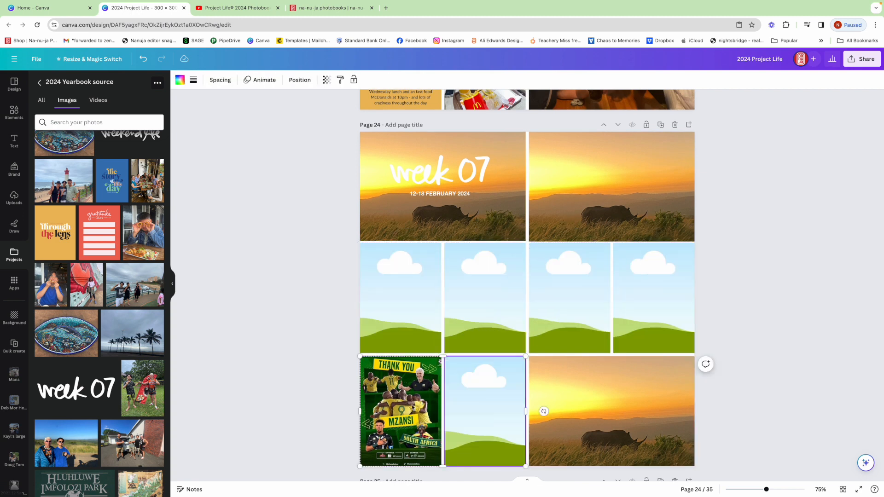
pyautogui.click(391, 402)
pyautogui.press('BackSpace')
# Step: Clear the rhino photo from the wide bottom-right and top-right frames, keeping the frames
pyautogui.click(590, 410)
pyautogui.press('BackSpace')
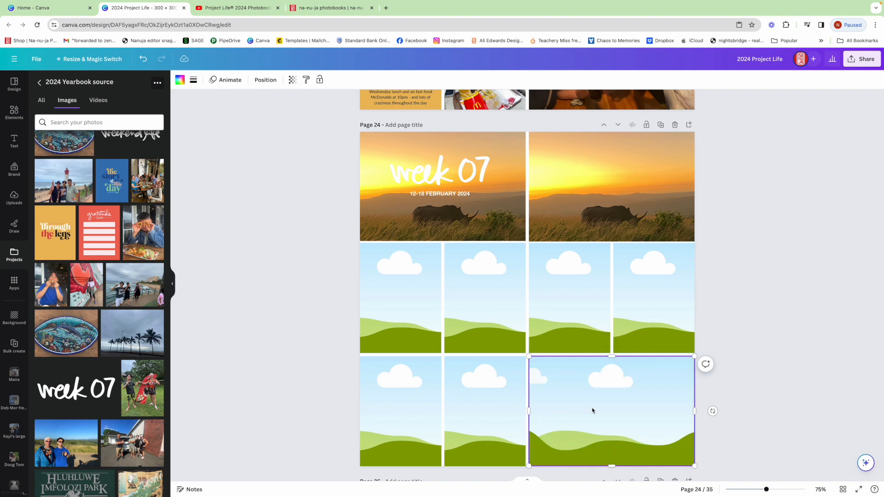
pyautogui.click(612, 186)
pyautogui.press('BackSpace')
# Step: Select both middle-row grids together and shift them down slightly to even the gaps between the rows
pyautogui.moveTo(737, 275); pyautogui.dragTo(466, 314)
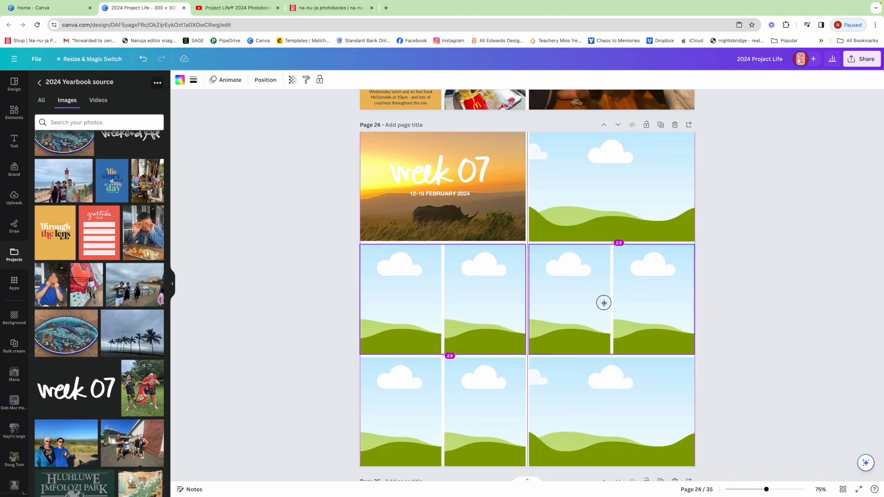
pyautogui.click(789, 315)
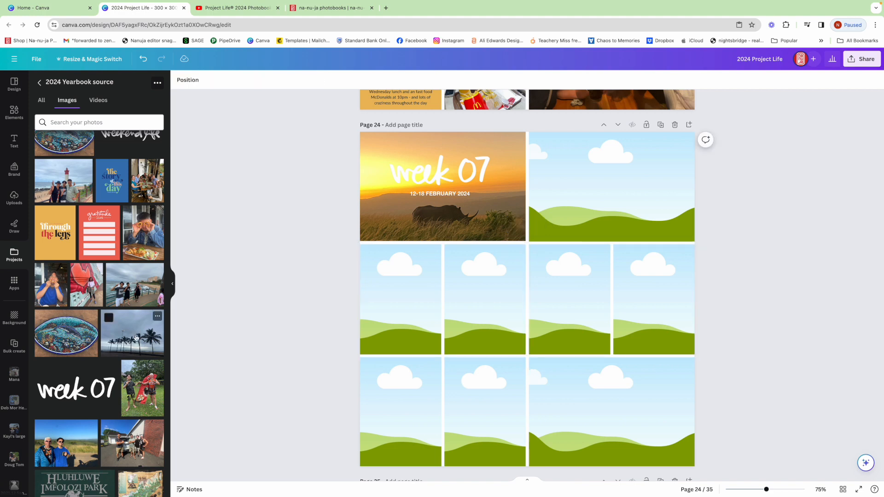
# Step: Fill the week 07 title frame with the palm tree photo and the top-right frame with the restaurant group photo
pyautogui.moveTo(149, 325); pyautogui.dragTo(372, 206)
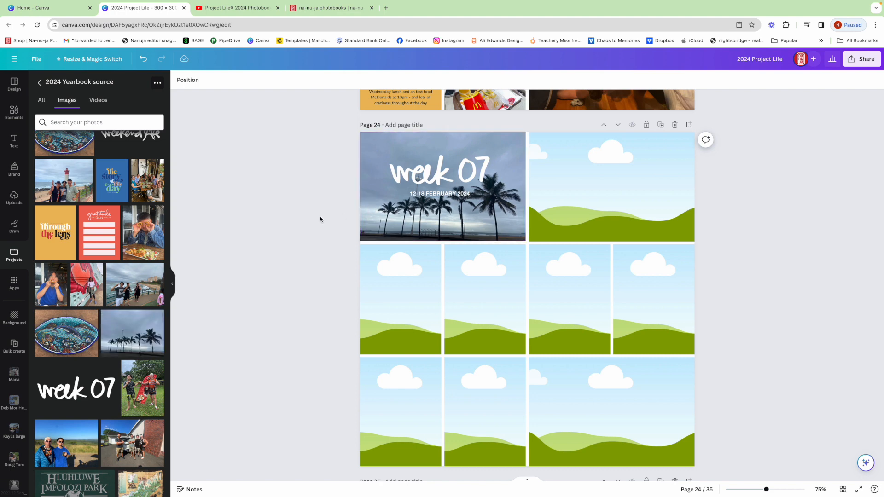
pyautogui.scroll(-1, 320, 220)
pyautogui.moveTo(147, 181); pyautogui.dragTo(605, 170)
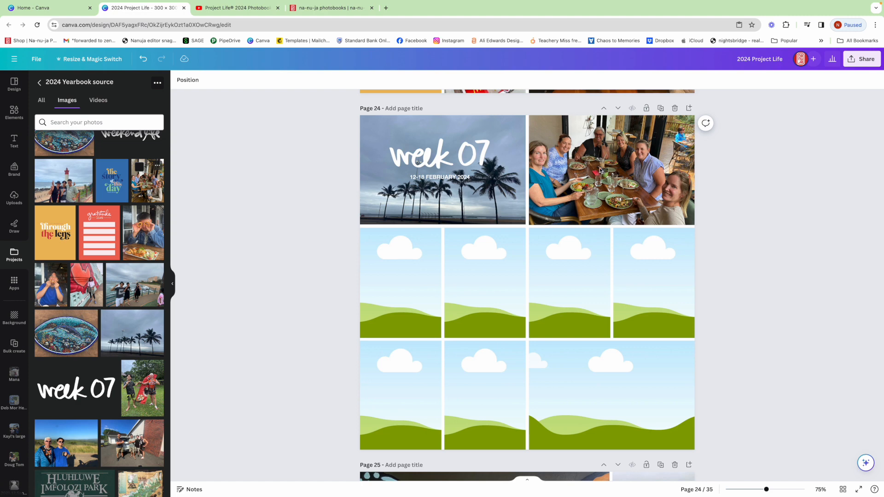
# Step: Fill the middle row with the blue "the story of this day" card, the pub meal photo and the two beer-drinking photos
pyautogui.moveTo(113, 182); pyautogui.dragTo(417, 298)
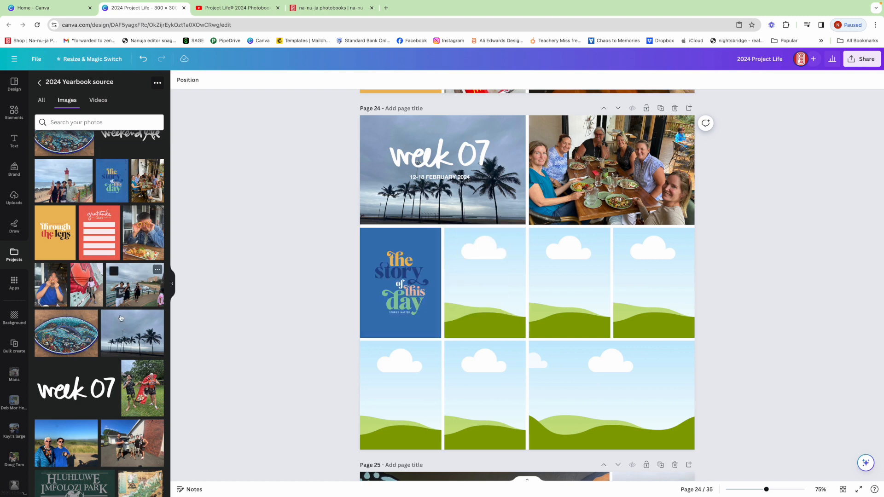
pyautogui.scroll(5, 121, 318)
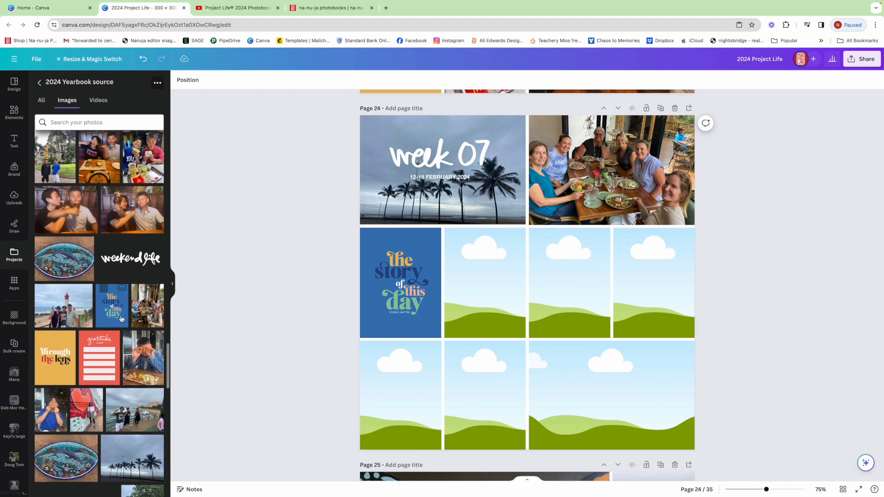
pyautogui.scroll(2, 122, 318)
pyautogui.moveTo(103, 211); pyautogui.dragTo(506, 276)
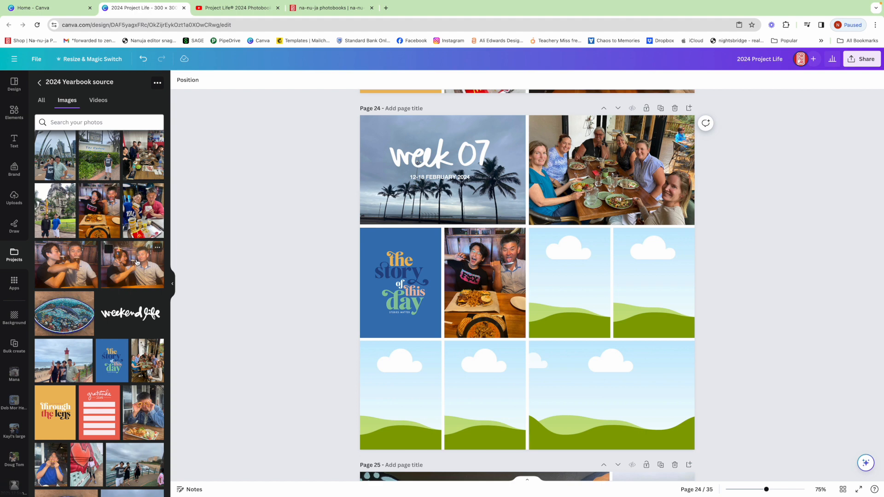
pyautogui.moveTo(143, 263); pyautogui.dragTo(631, 264)
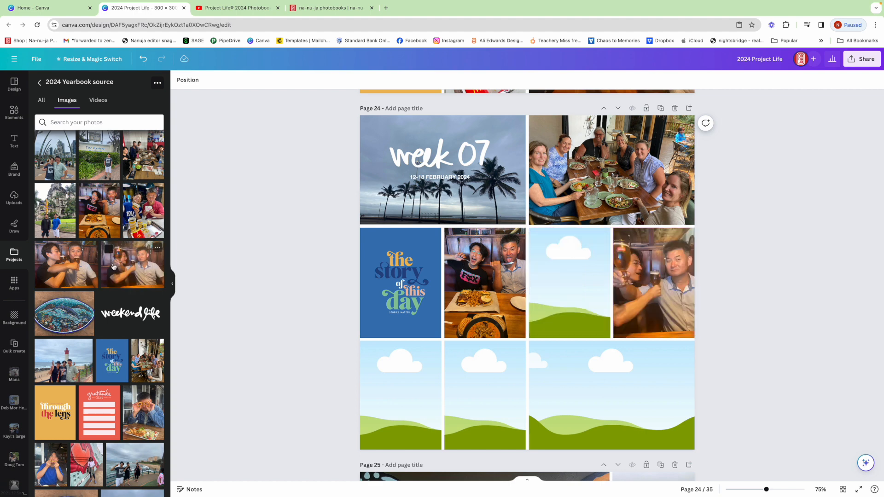
pyautogui.moveTo(69, 263); pyautogui.dragTo(610, 253)
# Step: Place the McDonald's meal photo in the bottom row's second frame and the three-person beer photo in its wide frame
pyautogui.scroll(-2, 610, 253)
pyautogui.moveTo(143, 192); pyautogui.dragTo(464, 332)
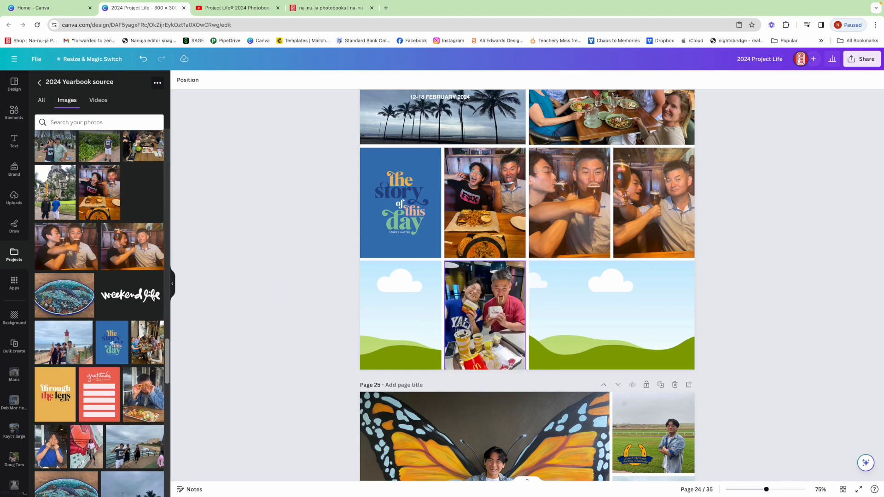
pyautogui.scroll(-3, 130, 310)
pyautogui.scroll(5, 131, 310)
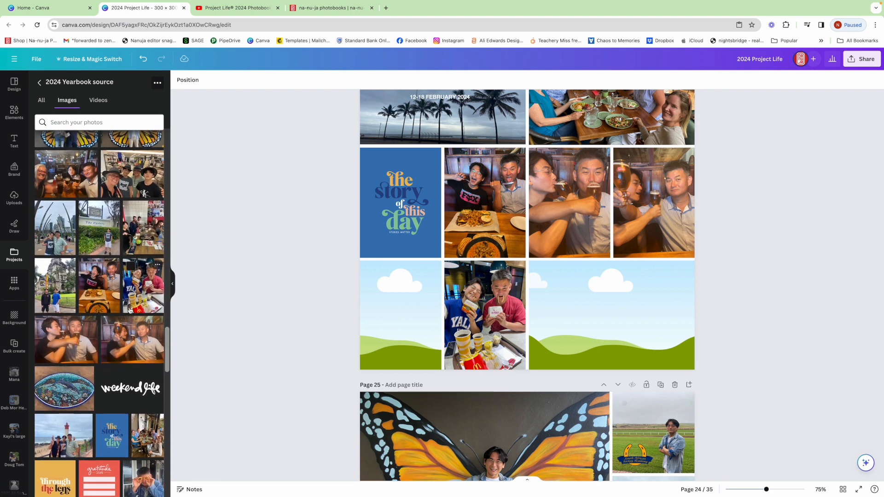
pyautogui.scroll(1, 130, 309)
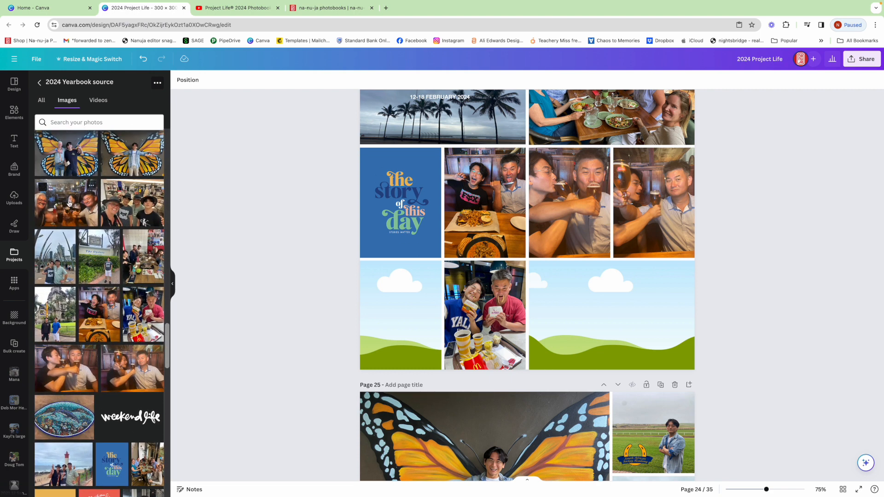
pyautogui.moveTo(68, 203); pyautogui.dragTo(603, 315)
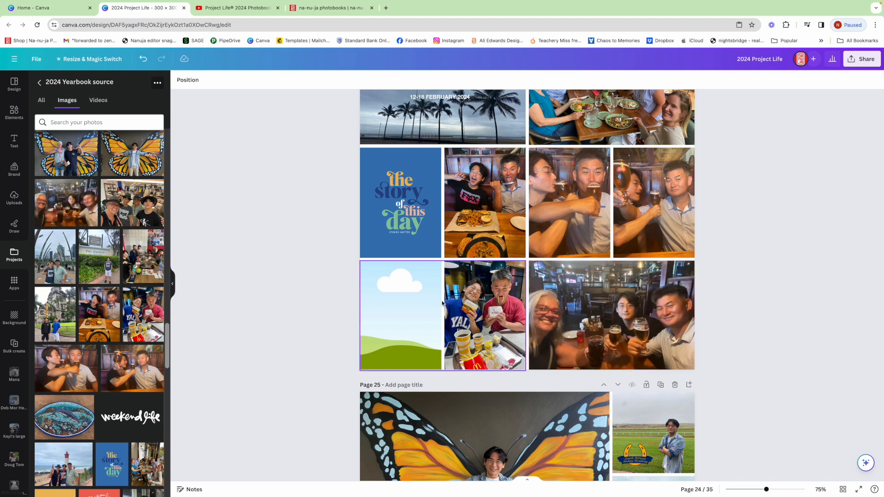
# Step: Search the element graphics for "valintines day" artwork to decorate the week 07 page
pyautogui.click(424, 301)
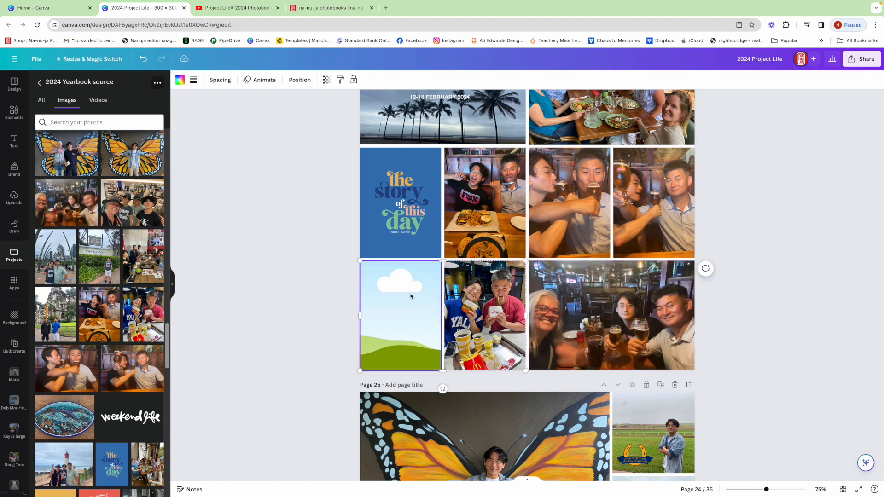
pyautogui.click(14, 110)
pyautogui.click(79, 85)
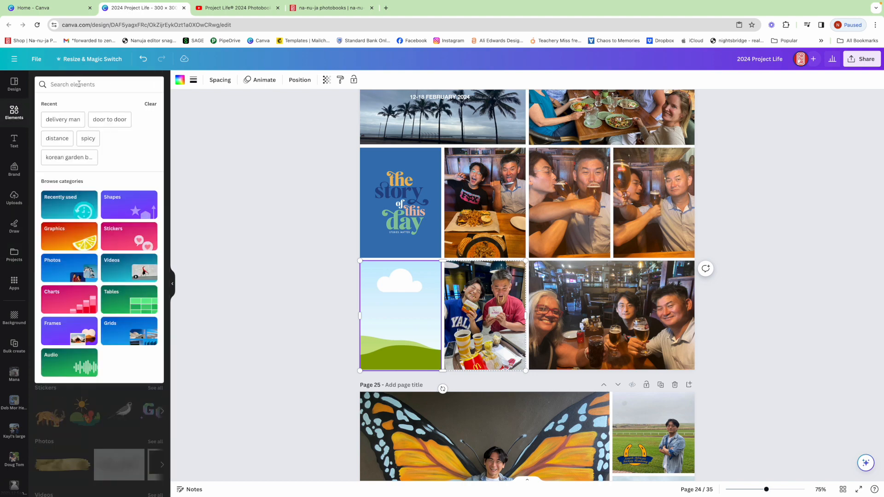
pyautogui.write('valint')
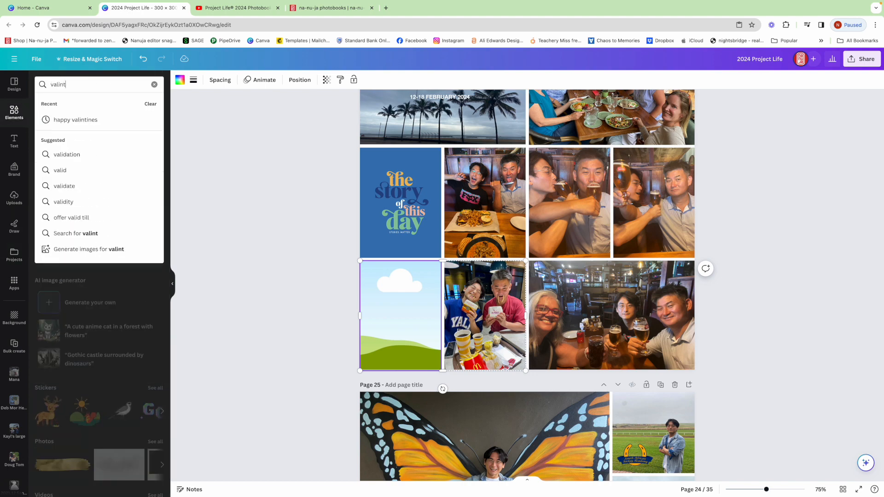
pyautogui.write('ines day')
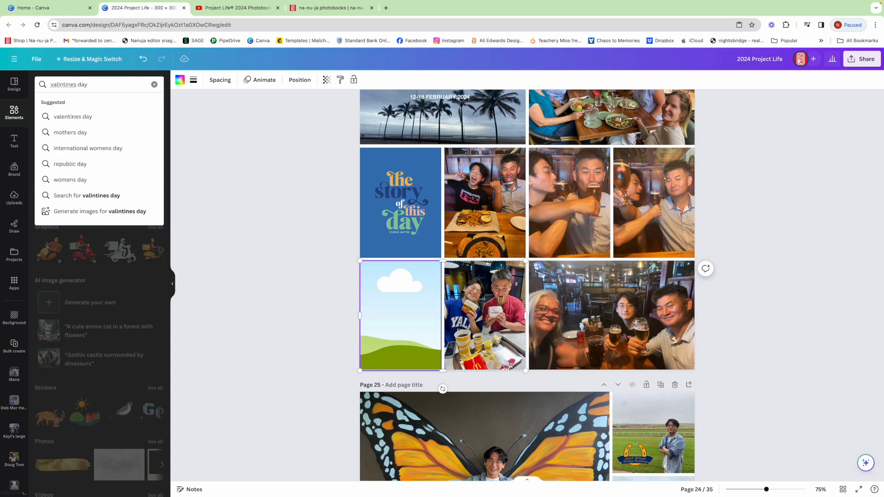
pyautogui.press('Return')
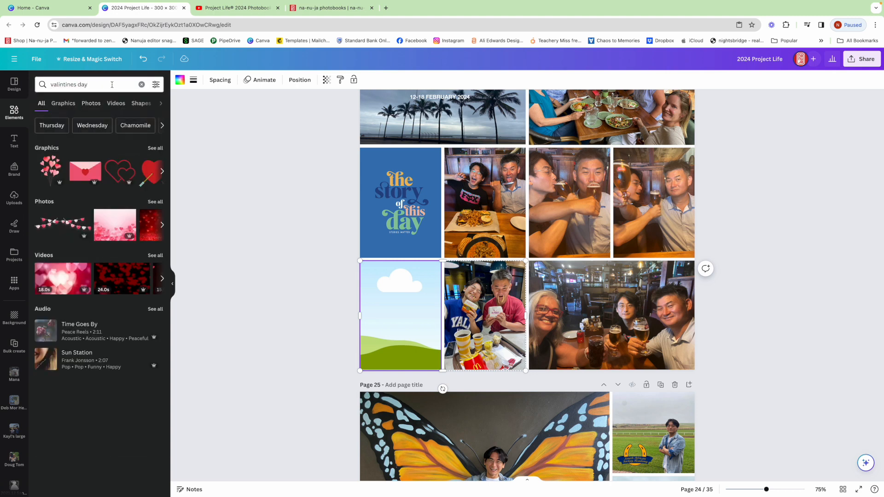
pyautogui.click(67, 104)
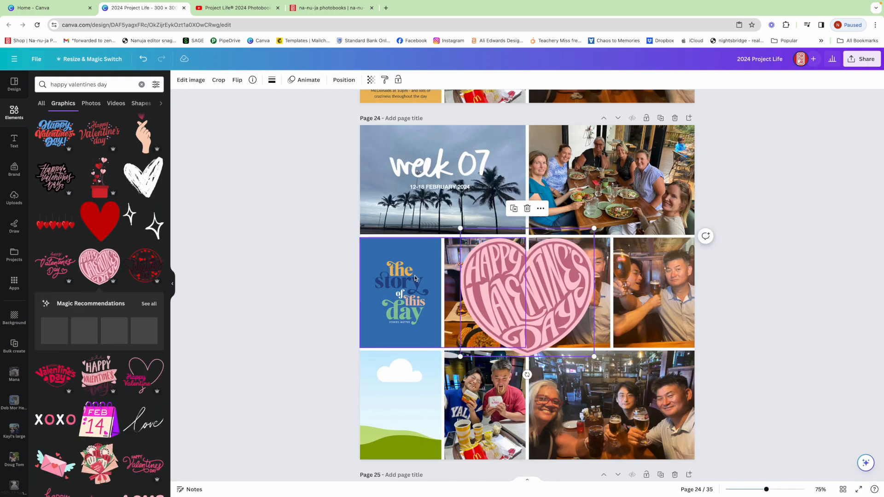
# Step: Shrink the pink "Happy Valentine's Day" heart and place it where the two beer-drinking photos meet the wide bottom photo
pyautogui.moveTo(459, 226); pyautogui.dragTo(546, 297)
pyautogui.moveTo(574, 326); pyautogui.dragTo(613, 339)
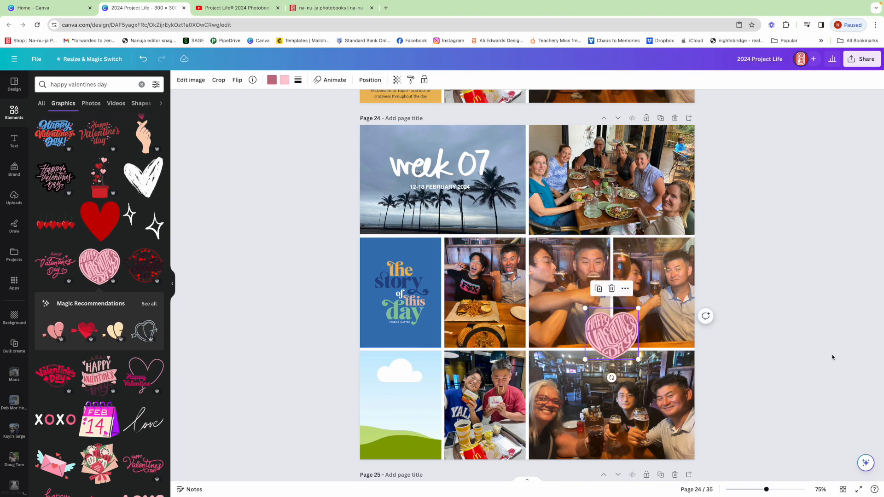
pyautogui.click(818, 356)
# Step: Search the stock photos for "orange" and fill the bottom row's empty first frame with the soft orange gradient photo
pyautogui.click(14, 112)
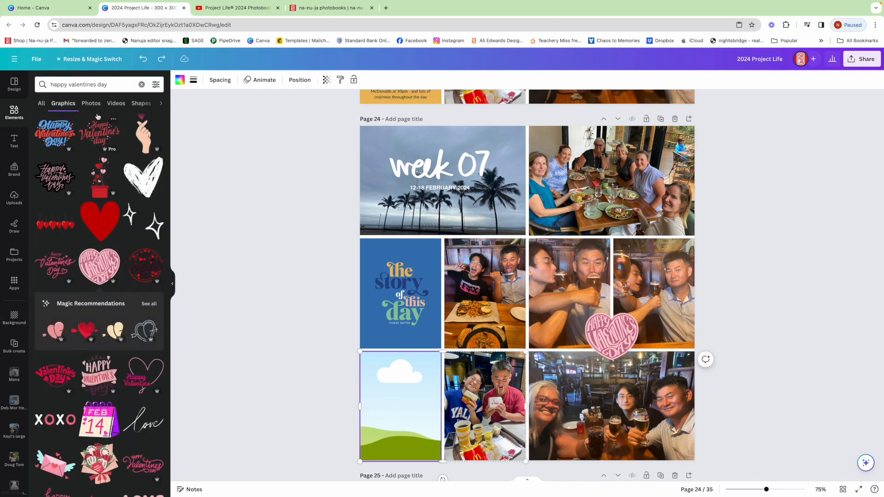
pyautogui.click(141, 85)
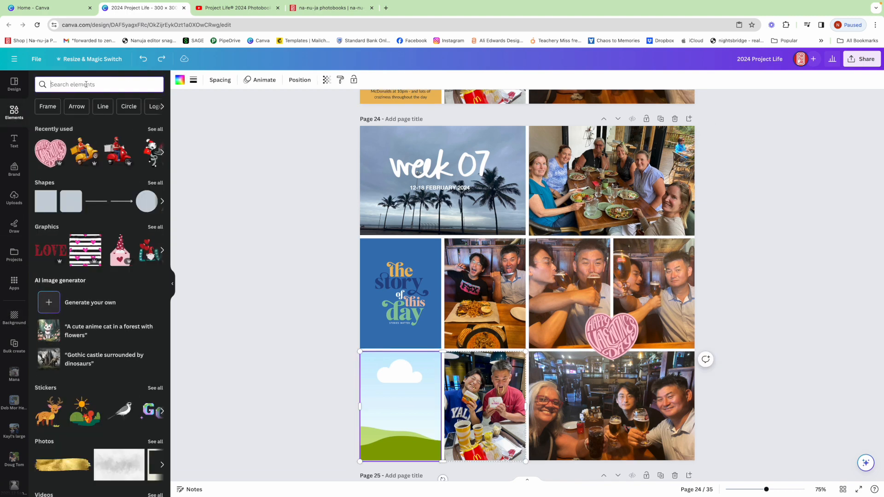
pyautogui.click(86, 84)
pyautogui.write('orange')
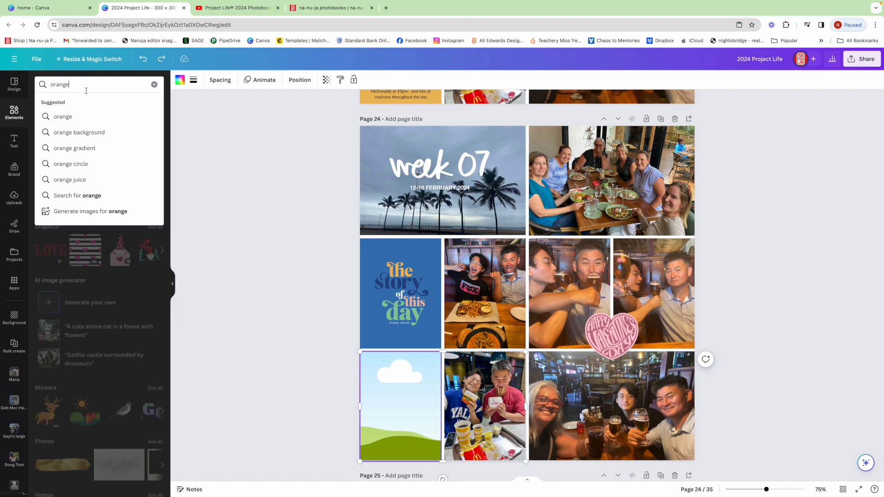
pyautogui.click(89, 116)
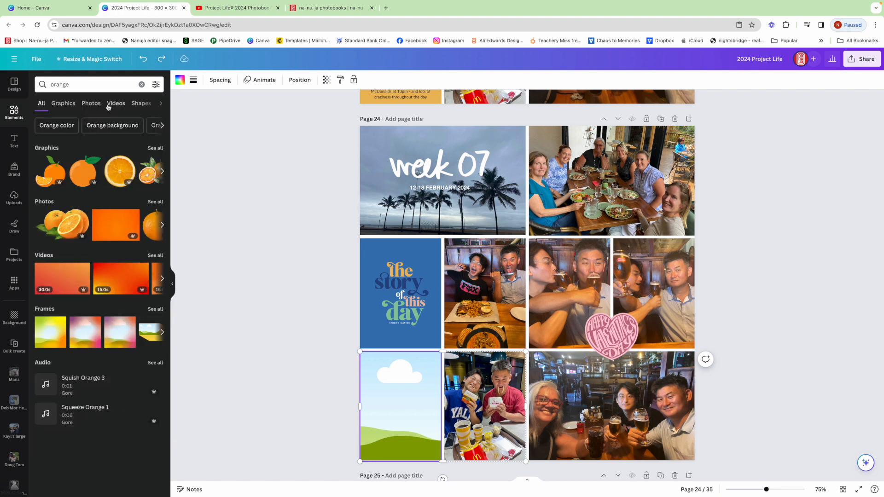
pyautogui.click(90, 103)
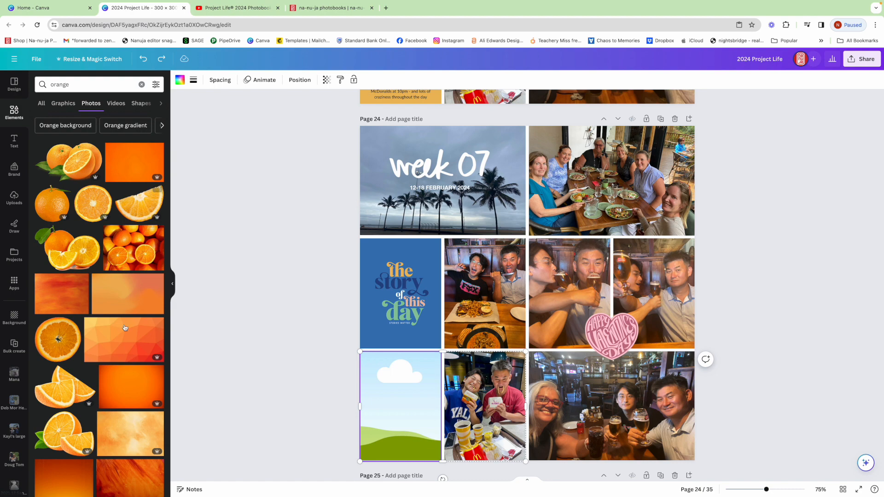
pyautogui.moveTo(123, 297); pyautogui.dragTo(406, 382)
pyautogui.scroll(-1, 801, 340)
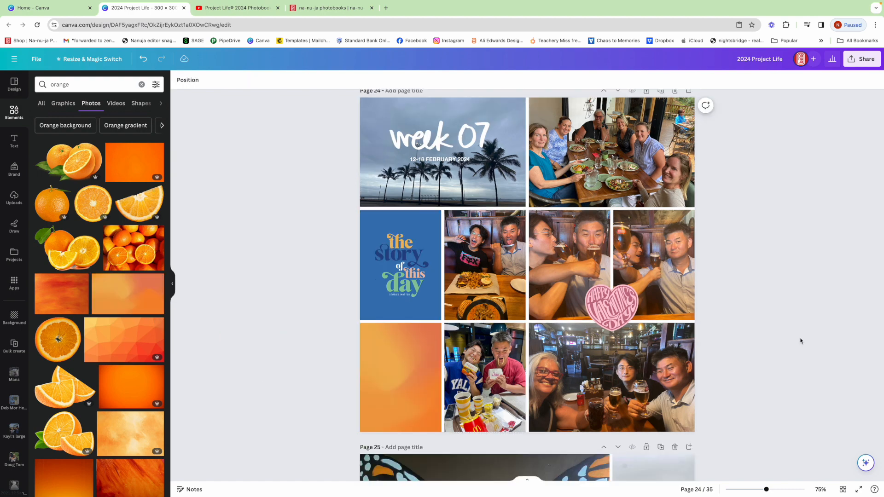
# Step: Copy the Valentine's Day paragraph dated 14.02.24 from the "2024 PROJECT LIFE" note in Notes and return to the Canva design
pyautogui.moveTo(588, 494)
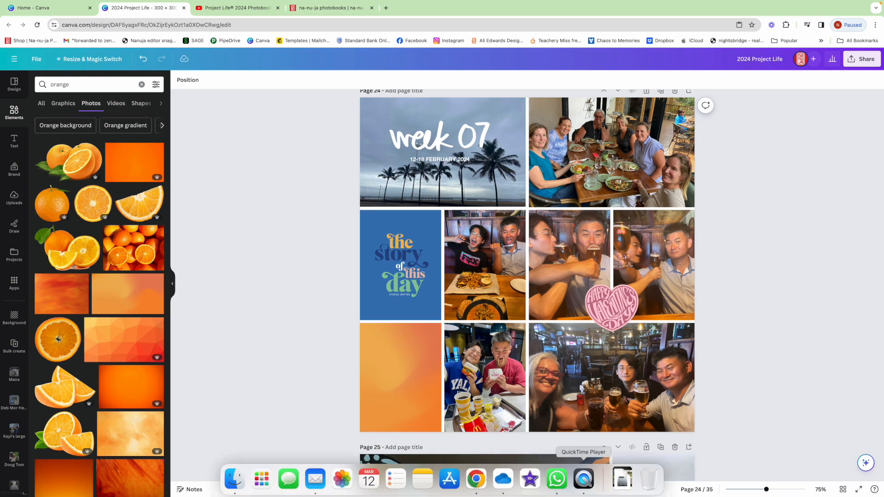
pyautogui.click(422, 484)
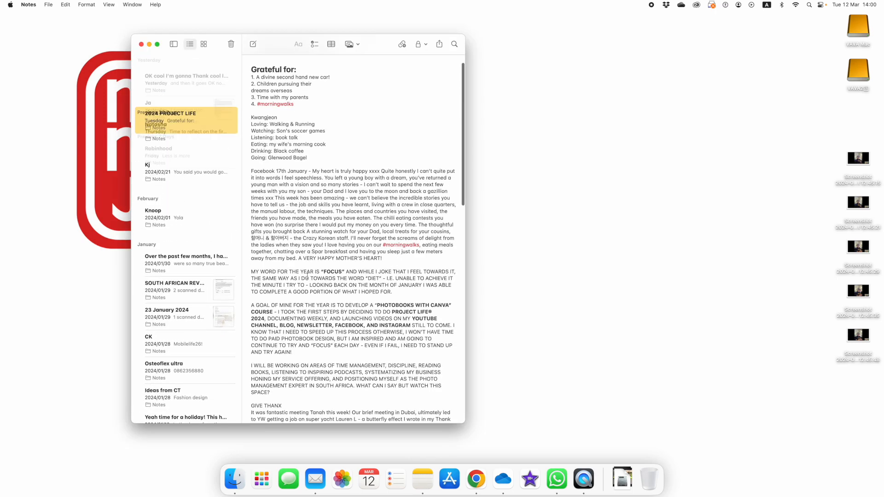
pyautogui.scroll(-10, 307, 277)
pyautogui.moveTo(252, 154); pyautogui.dragTo(327, 214)
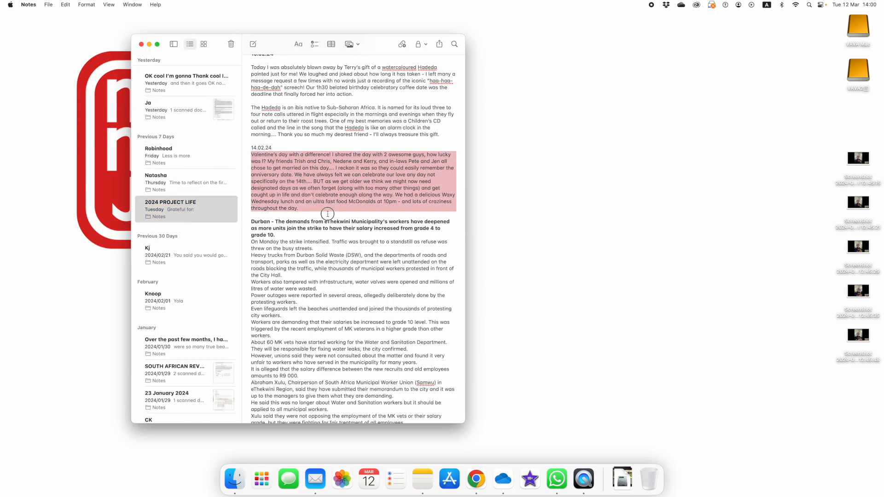
pyautogui.rightClick(301, 176)
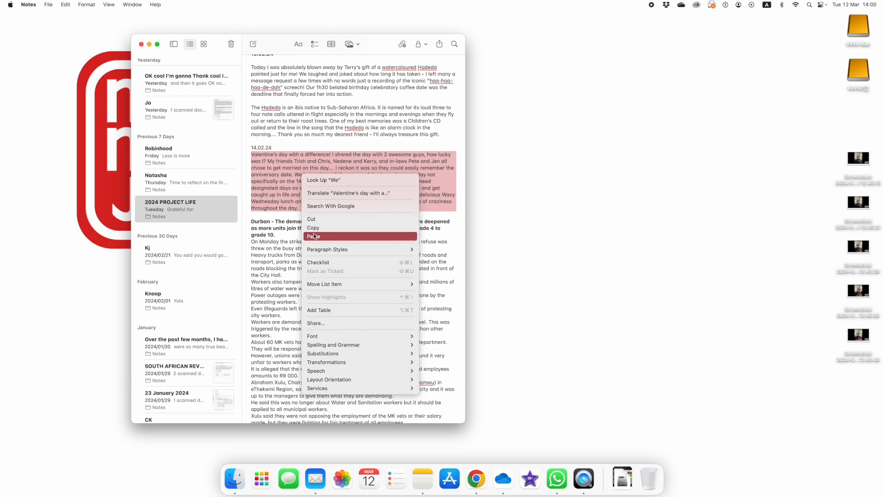
pyautogui.click(325, 228)
pyautogui.click(476, 479)
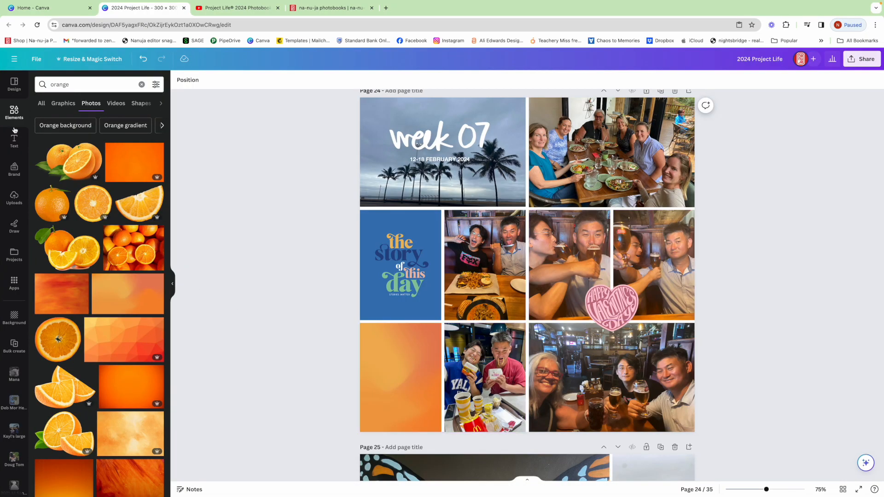
# Step: Add a text box at the top of the orange card and set its font size to 8
pyautogui.click(14, 139)
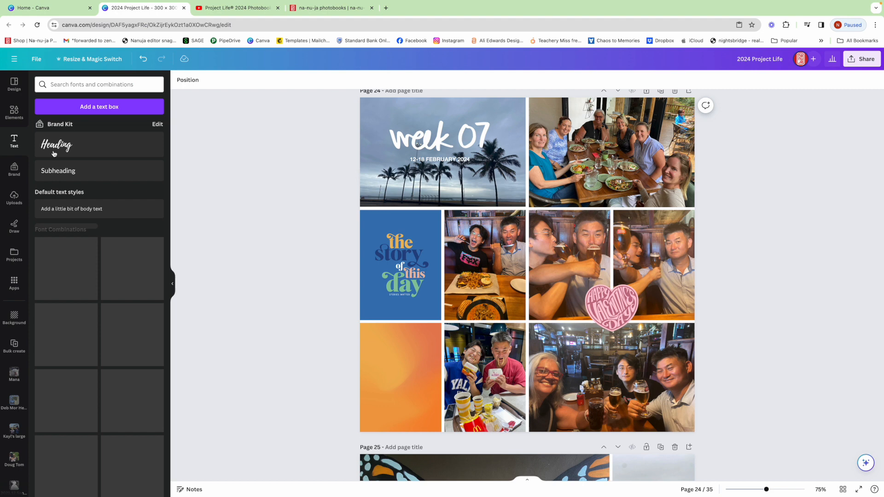
pyautogui.click(109, 106)
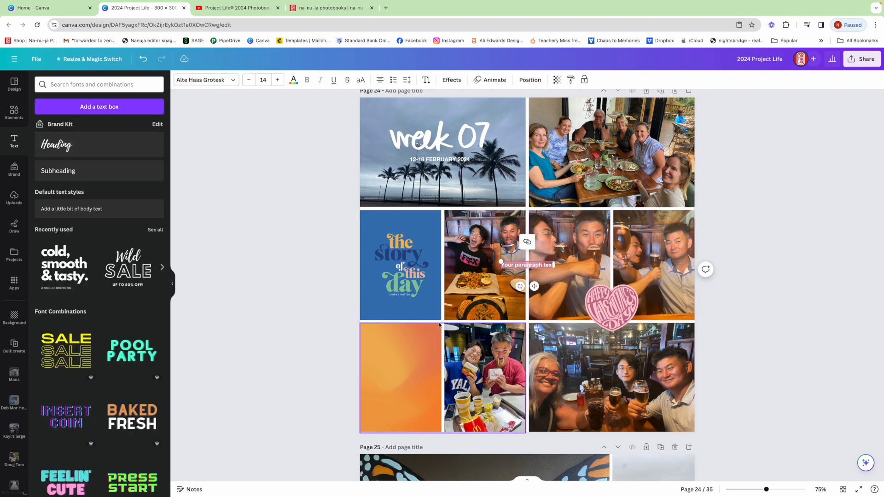
pyautogui.moveTo(538, 266); pyautogui.dragTo(405, 336)
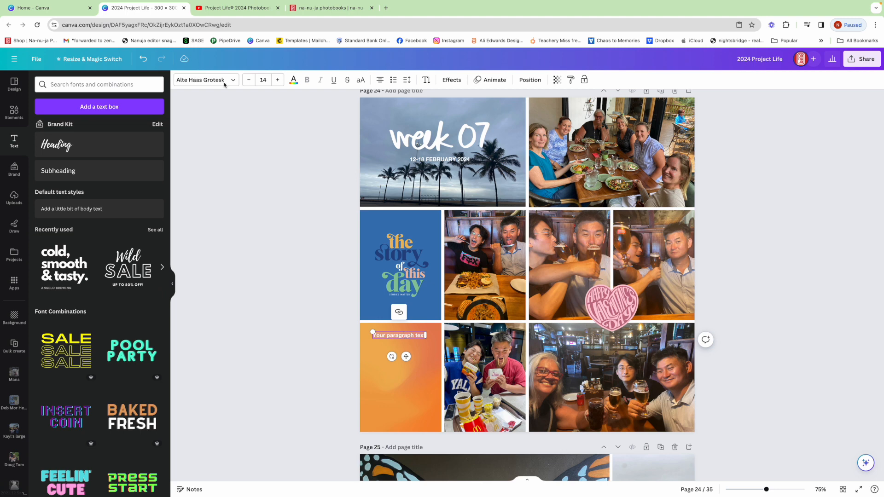
pyautogui.click(263, 80)
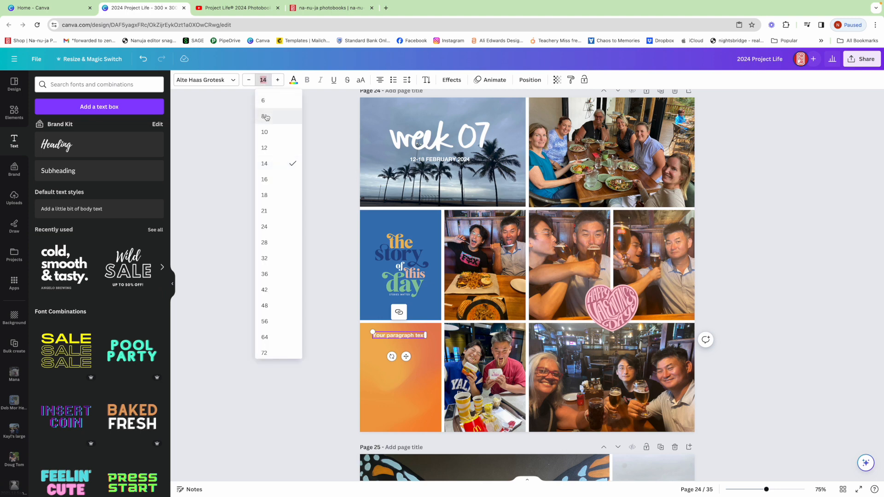
pyautogui.click(266, 117)
pyautogui.scroll(1, 424, 306)
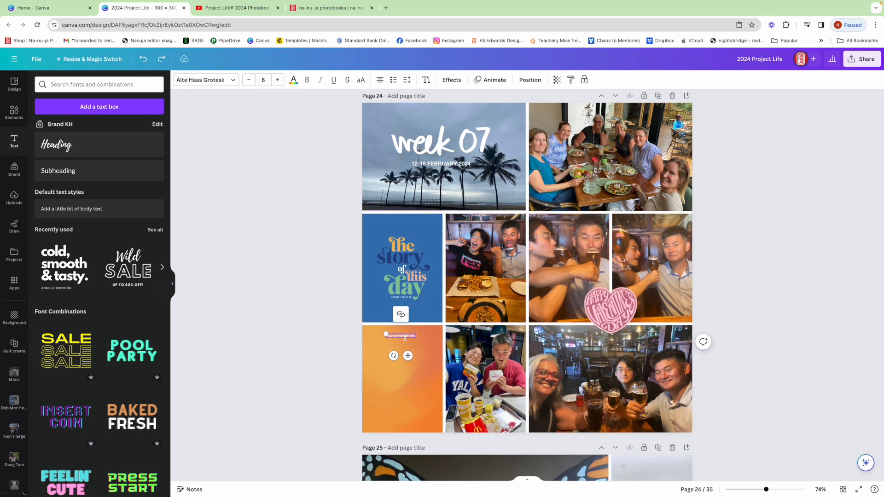
# Step: Replace the placeholder text with the copied Valentine's Day paragraph and narrow the text box to leave margins on the orange card
pyautogui.click(403, 335)
pyautogui.press('super+v')
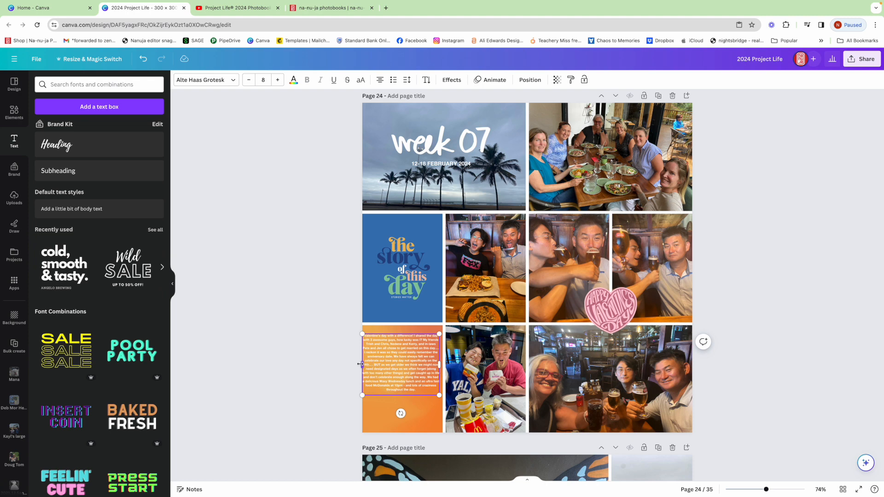
pyautogui.moveTo(362, 363); pyautogui.dragTo(367, 365)
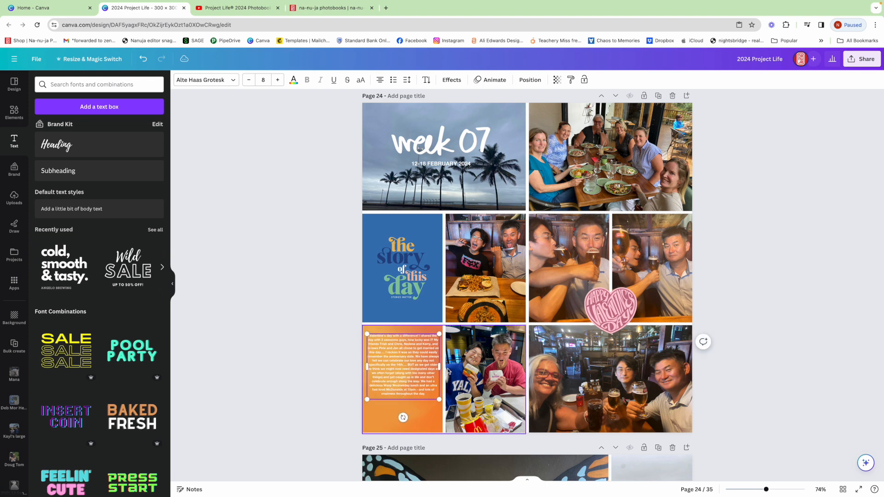
pyautogui.moveTo(440, 366); pyautogui.dragTo(435, 365)
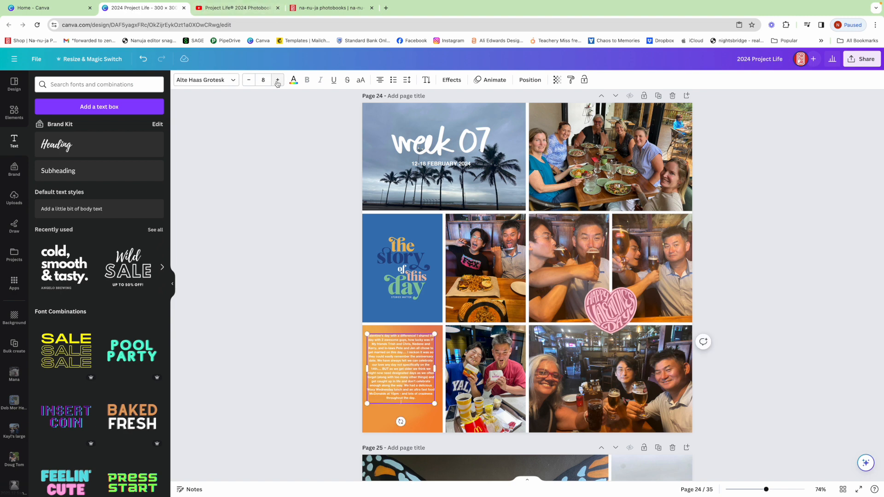
# Step: Enlarge the Valentine's Day text gradually to fill the orange card, widening and nudging its text box to fit inside
pyautogui.click(277, 82)
pyautogui.click(278, 81)
pyautogui.click(278, 81)
pyautogui.click(277, 81)
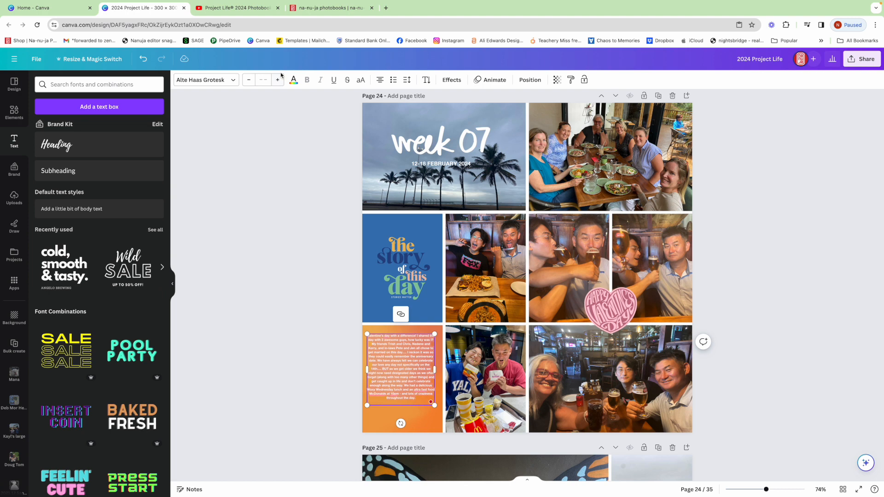
pyautogui.click(278, 81)
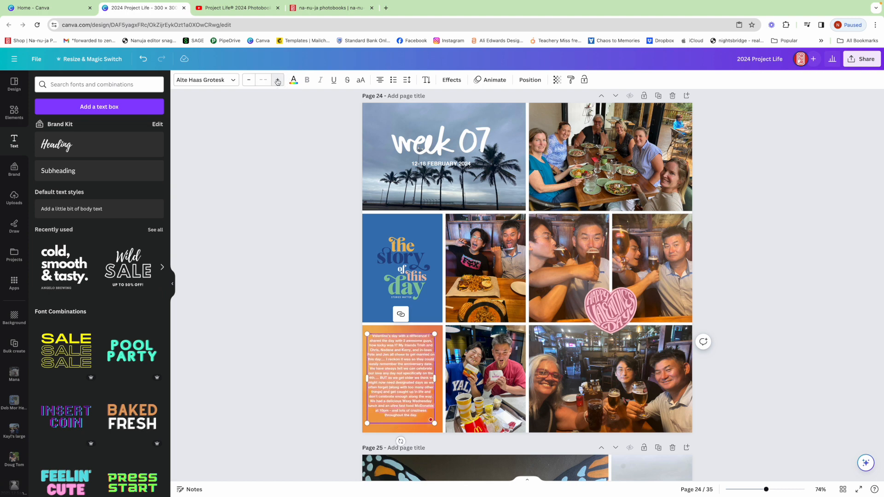
pyautogui.click(278, 81)
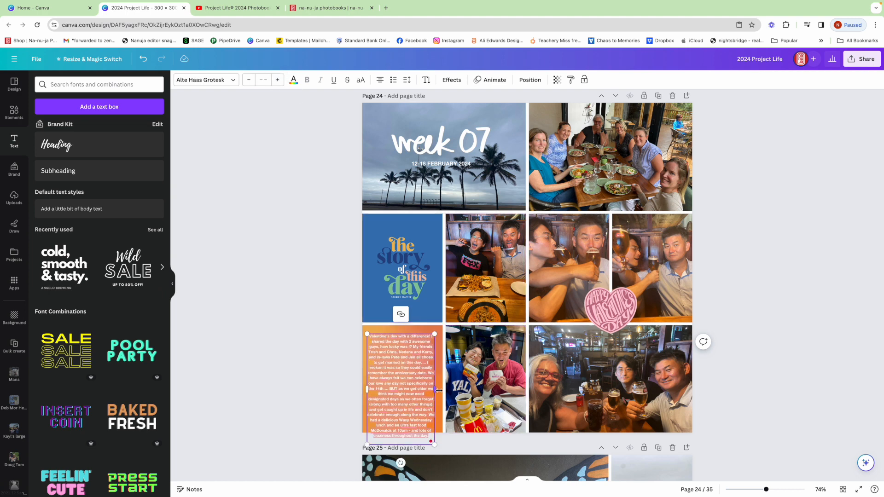
pyautogui.moveTo(435, 389); pyautogui.dragTo(438, 386)
pyautogui.moveTo(396, 379); pyautogui.dragTo(395, 376)
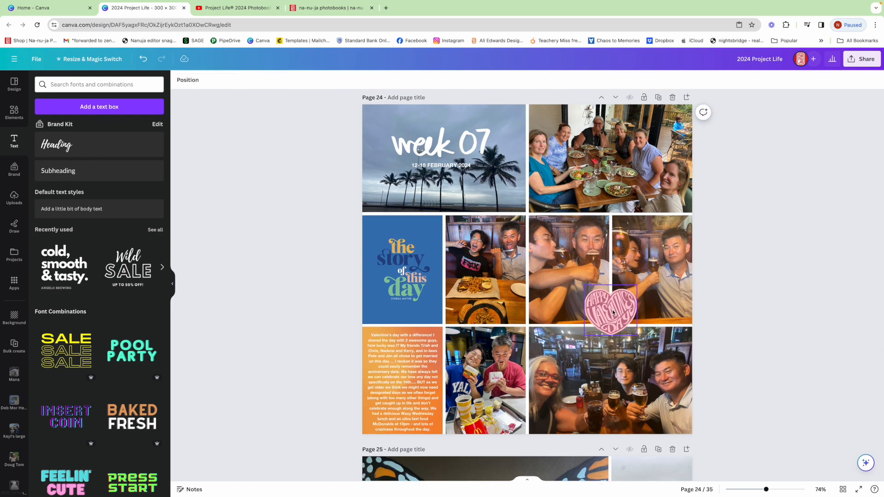
pyautogui.click(613, 312)
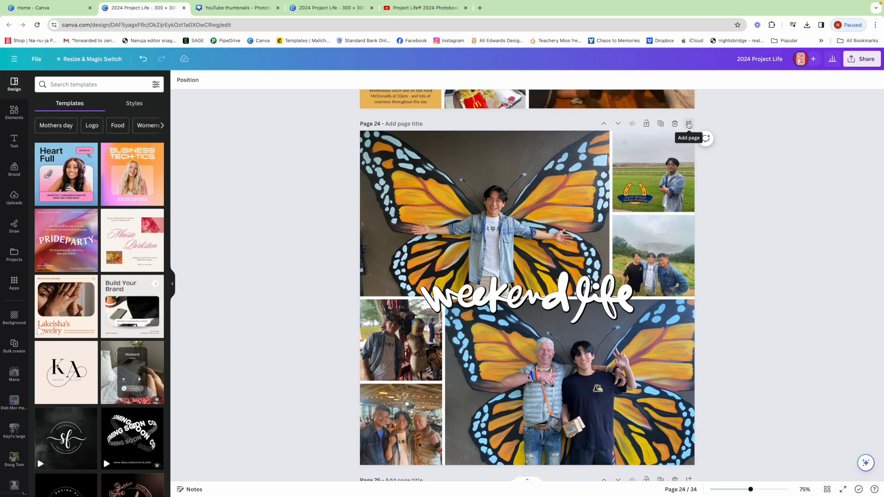
# Step: Add a blank page after the "weekend life" butterfly page and search the elements for "GRids"
pyautogui.click(689, 124)
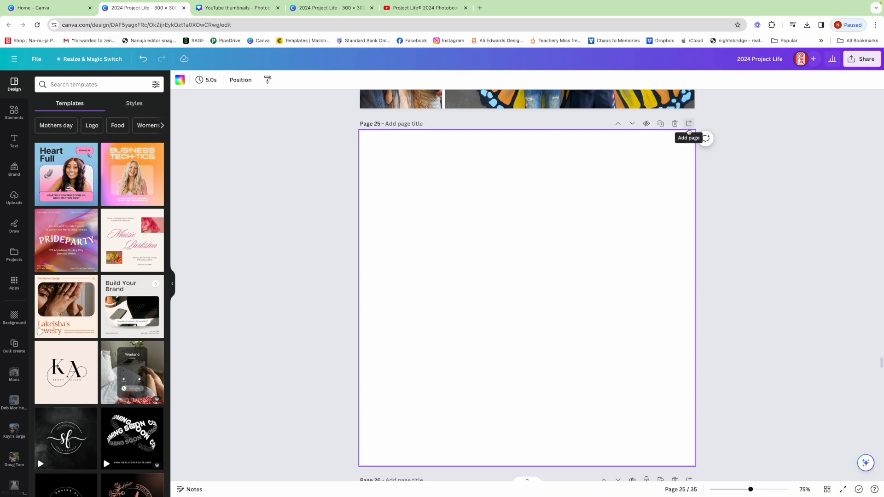
pyautogui.click(15, 113)
pyautogui.click(64, 85)
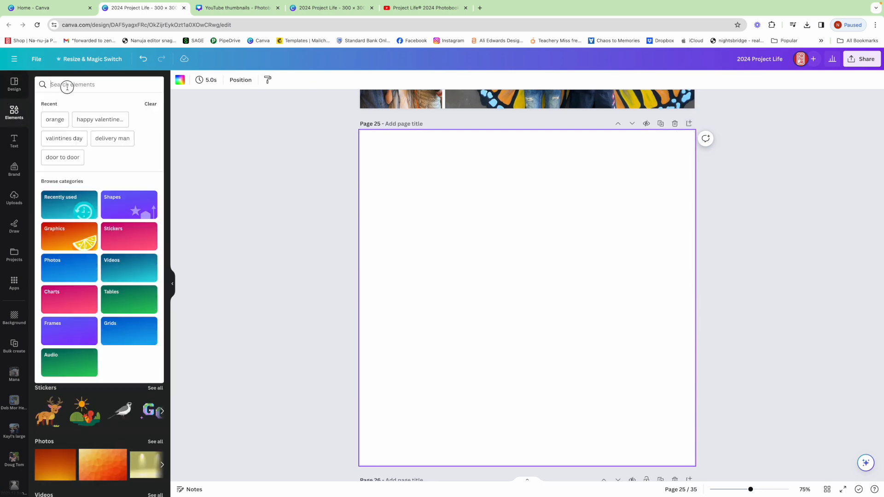
pyautogui.write('grids')
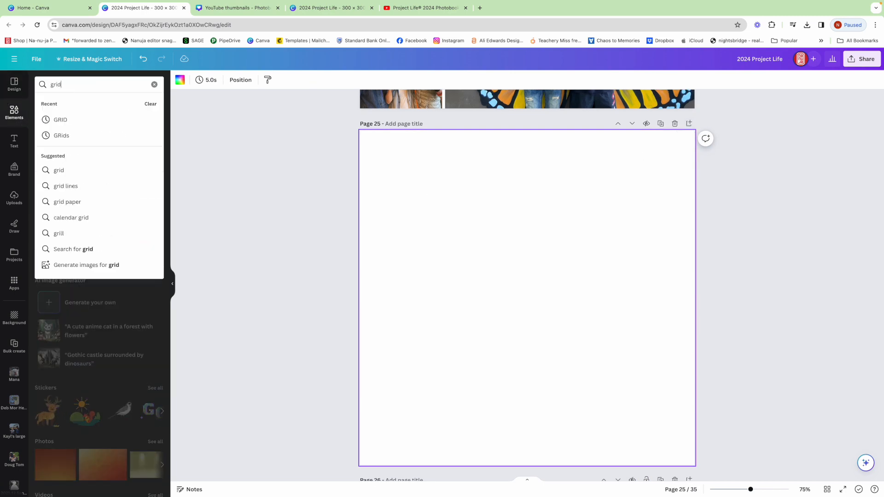
pyautogui.click(64, 120)
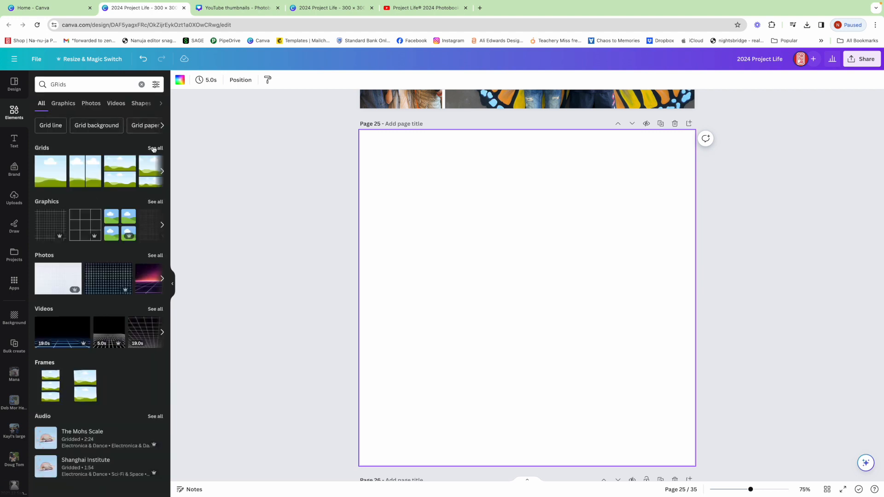
# Step: Add the six-cell grid with two large cells and four small squares to the blank page and fit it to the page edges
pyautogui.click(153, 148)
pyautogui.scroll(-2, 130, 279)
pyautogui.scroll(-5, 130, 279)
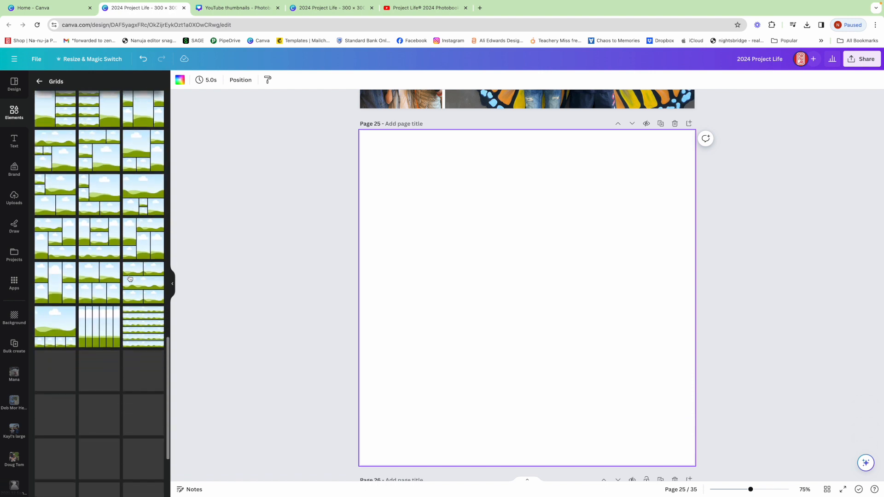
pyautogui.scroll(-3, 130, 279)
pyautogui.scroll(-2, 130, 279)
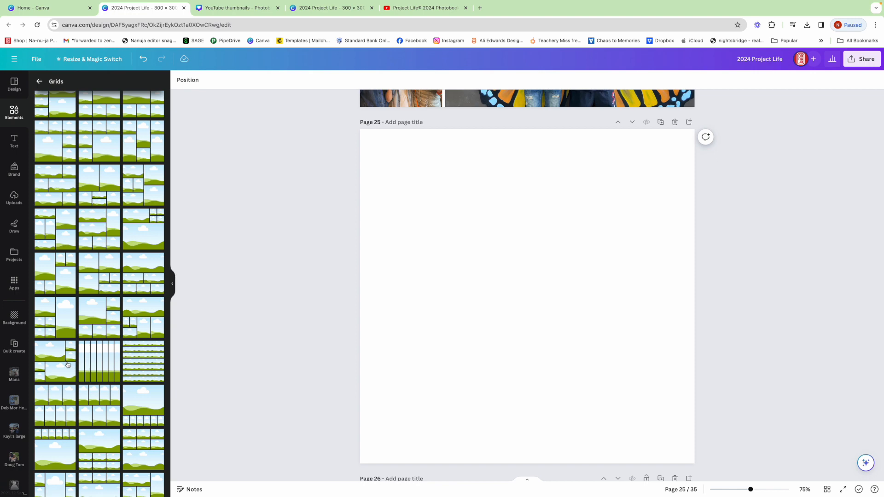
pyautogui.click(68, 365)
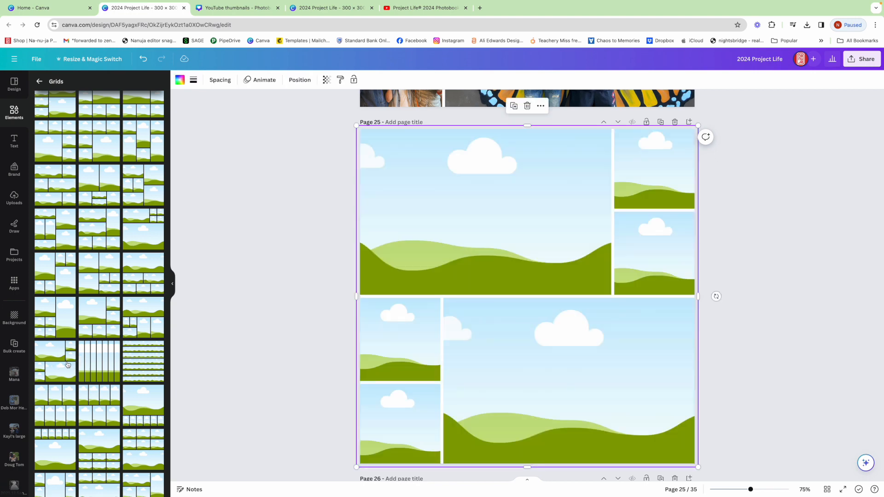
pyautogui.moveTo(358, 125); pyautogui.dragTo(359, 130)
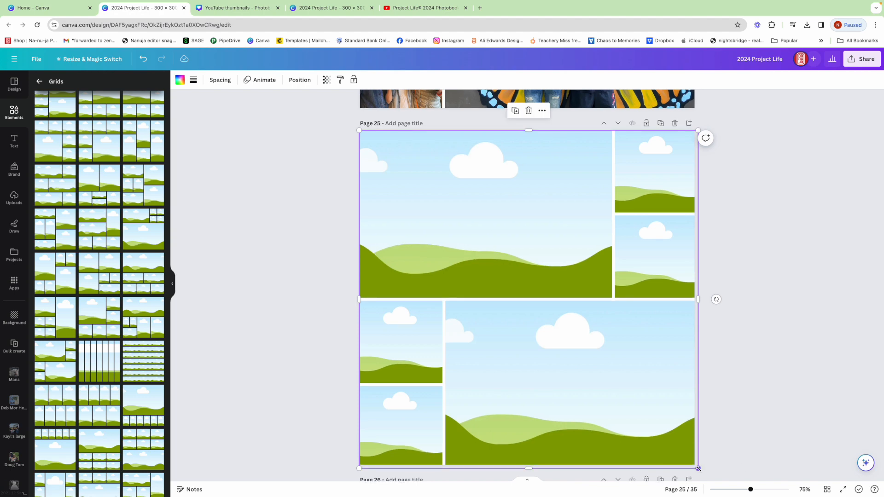
pyautogui.moveTo(698, 468); pyautogui.dragTo(696, 465)
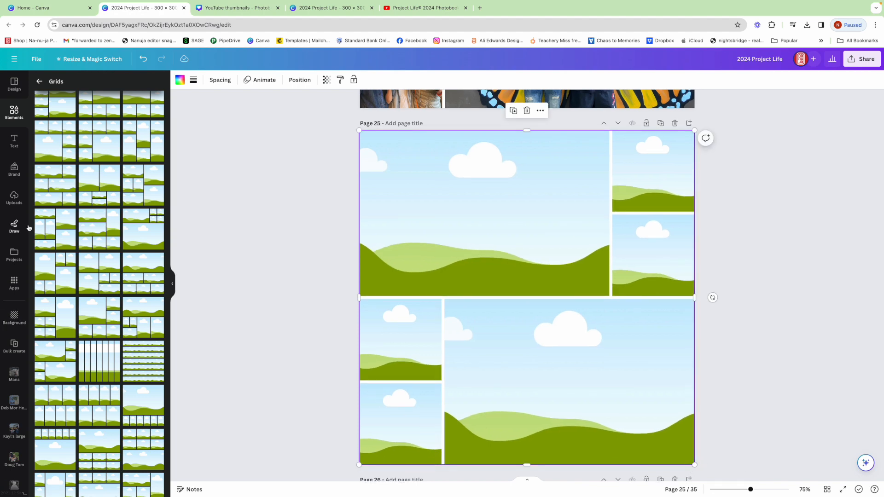
# Step: Fill the grid's two large cells with the butterfly mural photos from the 2024 Yearbook source folder, the solo shot in the upper cell
pyautogui.click(16, 254)
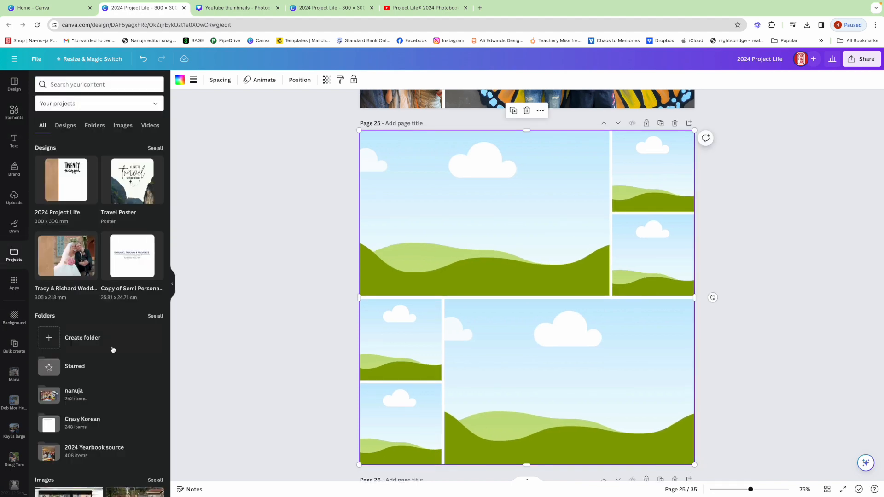
pyautogui.click(100, 454)
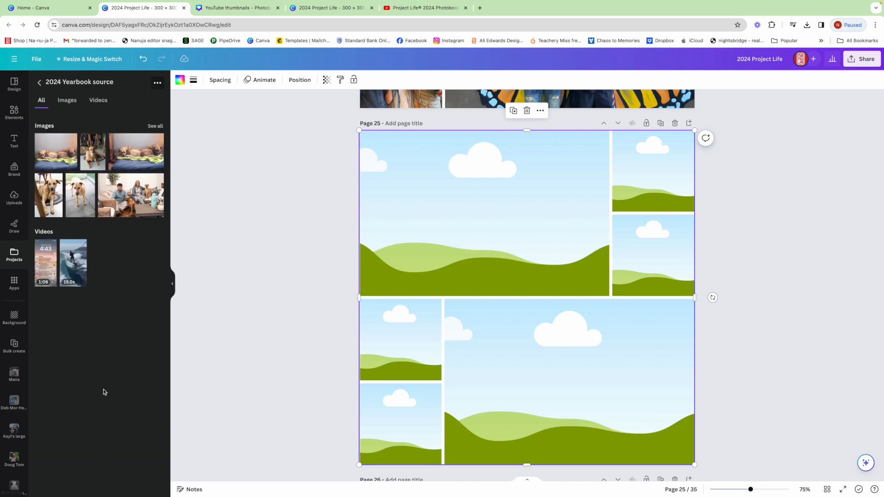
pyautogui.click(67, 100)
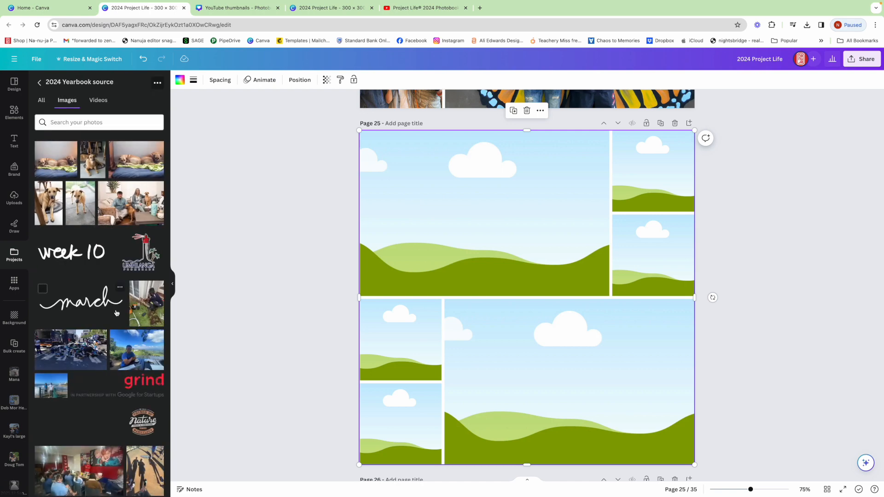
pyautogui.scroll(-10, 117, 314)
pyautogui.scroll(-10, 117, 313)
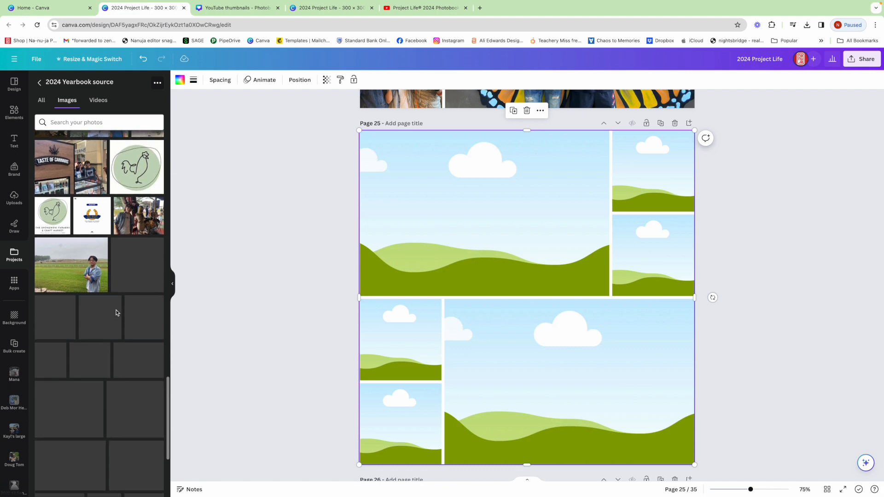
pyautogui.scroll(-5, 117, 313)
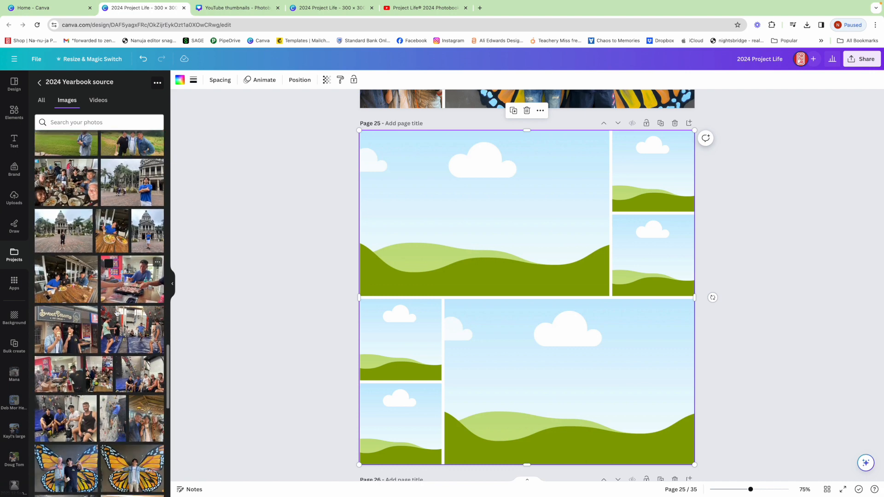
pyautogui.scroll(-5, 117, 313)
pyautogui.moveTo(132, 246); pyautogui.dragTo(490, 163)
pyautogui.moveTo(66, 251); pyautogui.dragTo(671, 358)
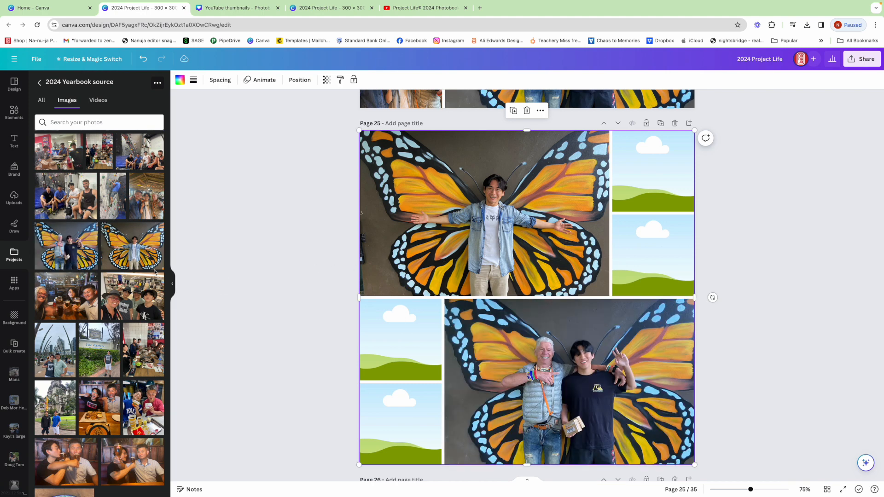
# Step: Place the photo of the man on the green field in the top-right small cell and reframe it to bring him nearer the centre
pyautogui.scroll(3, 124, 256)
pyautogui.scroll(10, 123, 256)
pyautogui.scroll(2, 124, 256)
pyautogui.moveTo(62, 204); pyautogui.dragTo(664, 176)
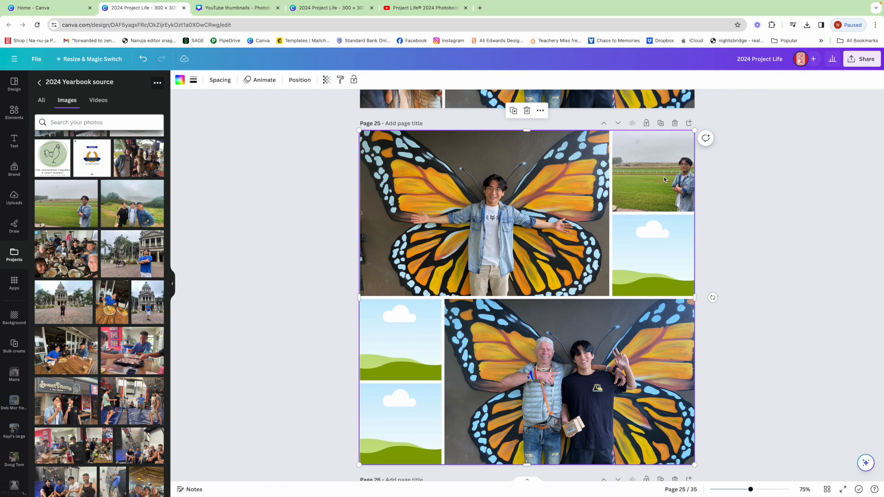
pyautogui.click(664, 176)
pyautogui.doubleClick(663, 188)
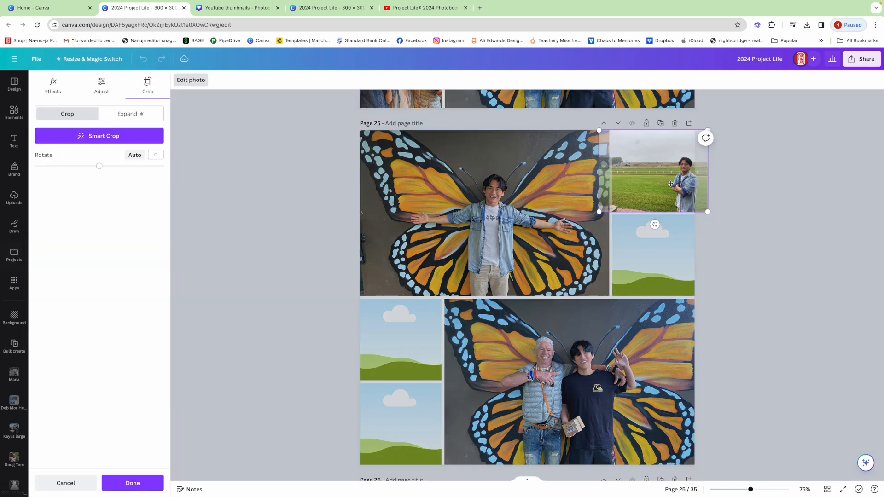
pyautogui.moveTo(668, 184); pyautogui.dragTo(654, 184)
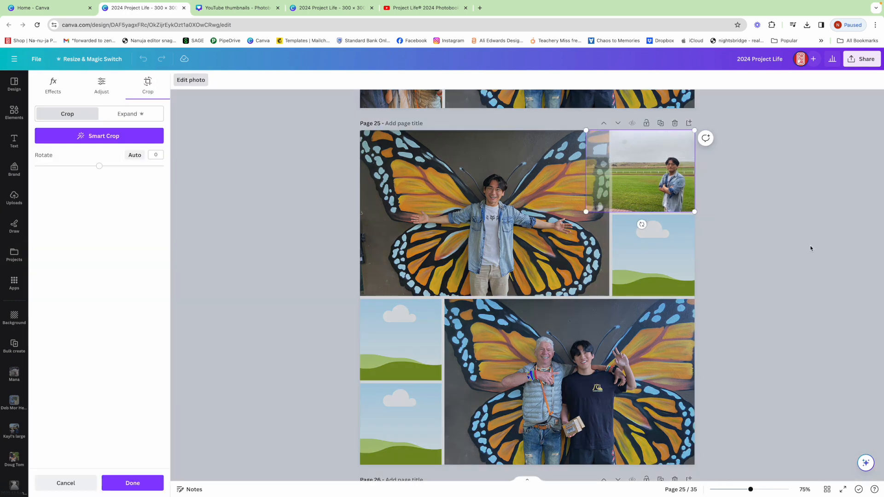
pyautogui.click(811, 249)
# Step: Place the three-person field photo in the remaining right-hand small cell and the market photo in the upper left-hand one, reframing the market shot
pyautogui.moveTo(124, 212); pyautogui.dragTo(644, 254)
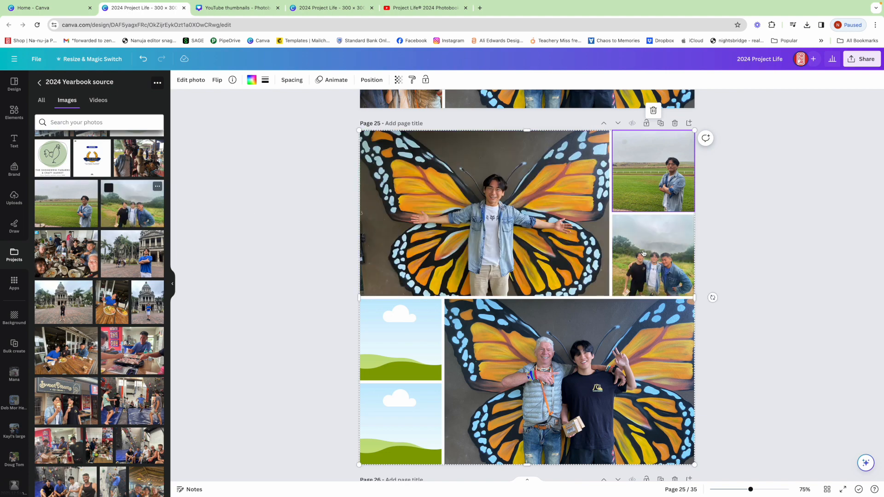
pyautogui.scroll(1, 200, 271)
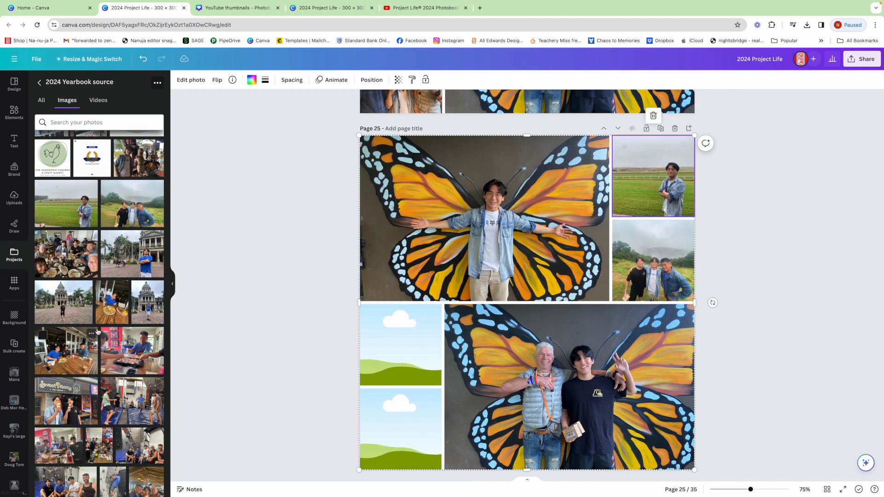
pyautogui.scroll(2, 97, 332)
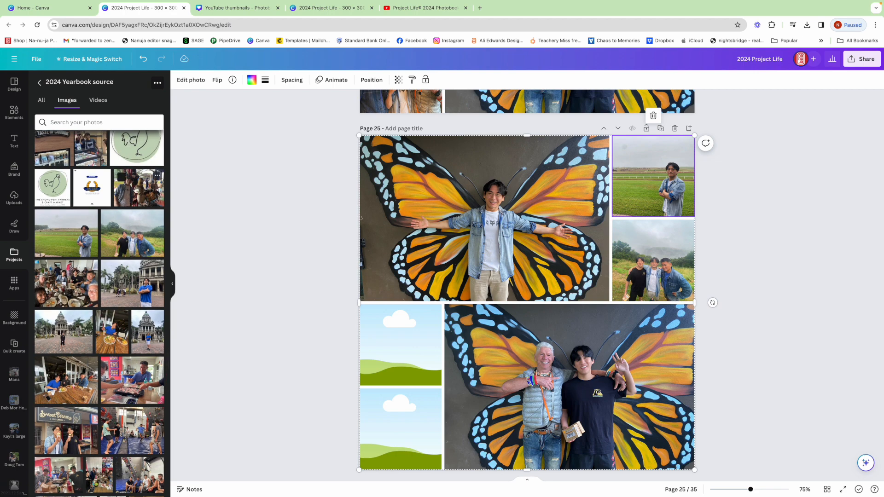
pyautogui.moveTo(135, 189); pyautogui.dragTo(377, 363)
pyautogui.doubleClick(377, 363)
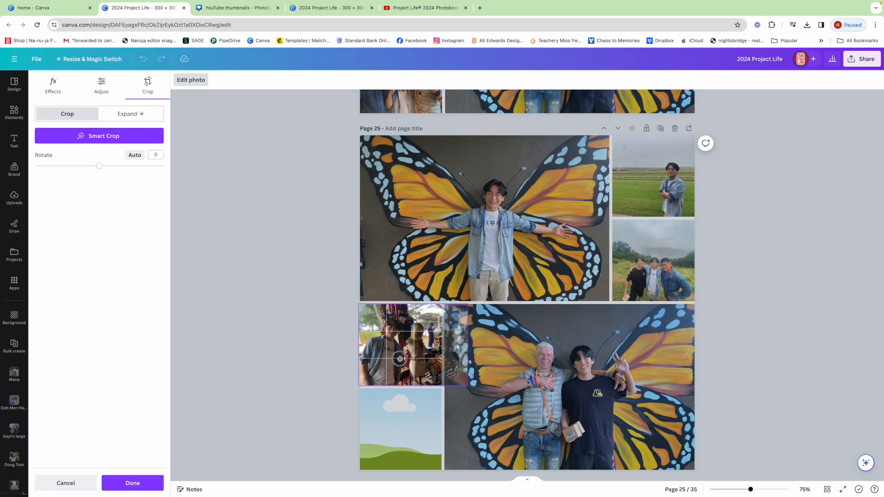
pyautogui.click(292, 345)
pyautogui.click(277, 323)
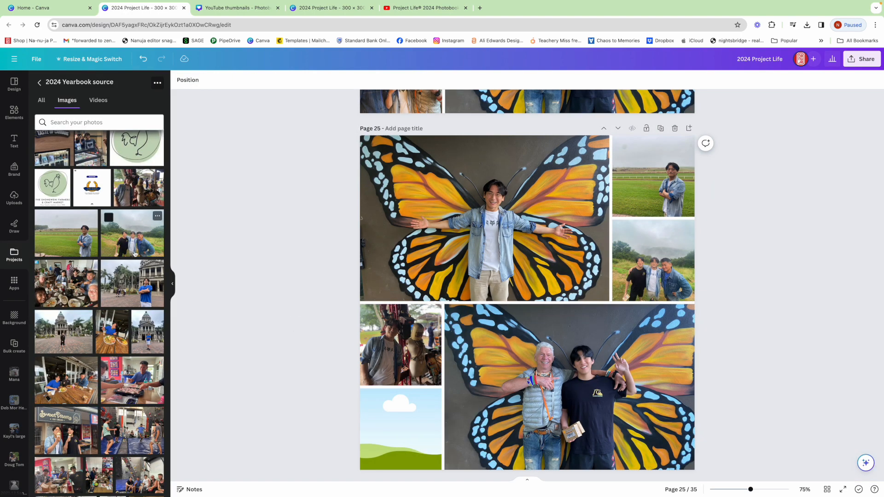
# Step: Fill the last empty cell at the page's bottom-left with the group photo taken under the string lights
pyautogui.scroll(-5, 134, 253)
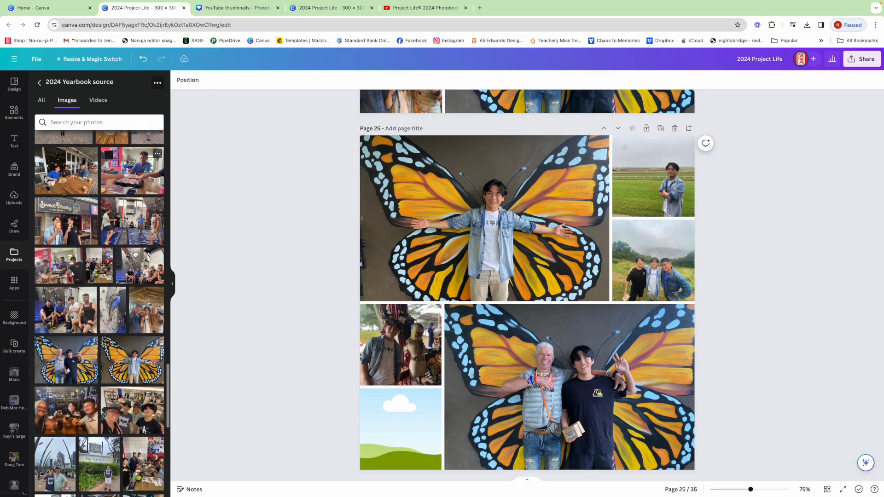
pyautogui.scroll(-2, 135, 254)
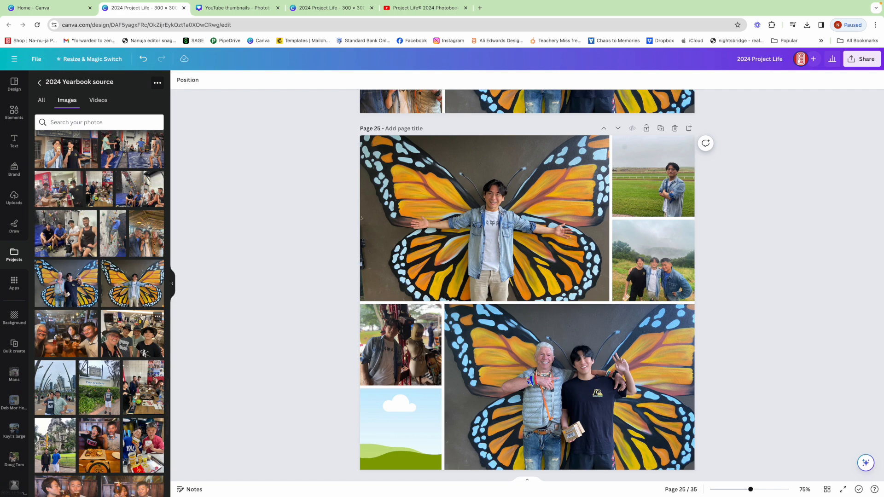
pyautogui.moveTo(146, 233); pyautogui.dragTo(400, 428)
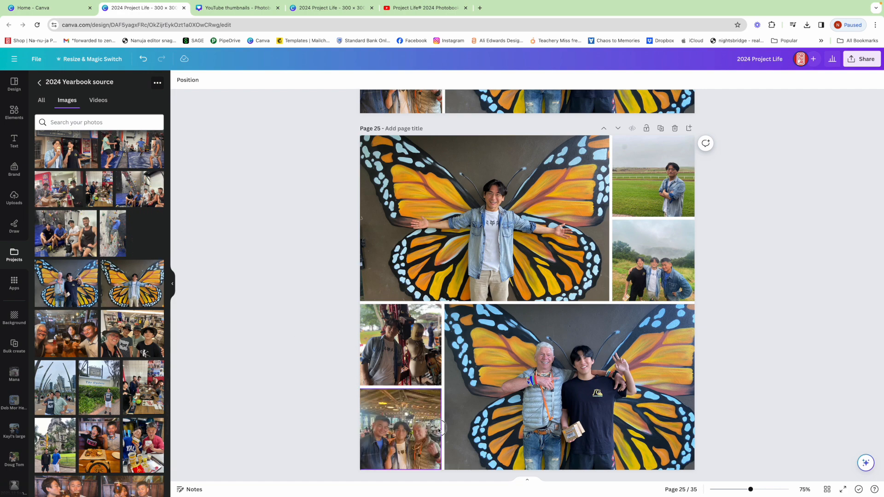
# Step: Add the white "weekend life" lettering graphic and enlarge it to about 245.8 by 163.9 across the middle of the page
pyautogui.scroll(-3, 170, 397)
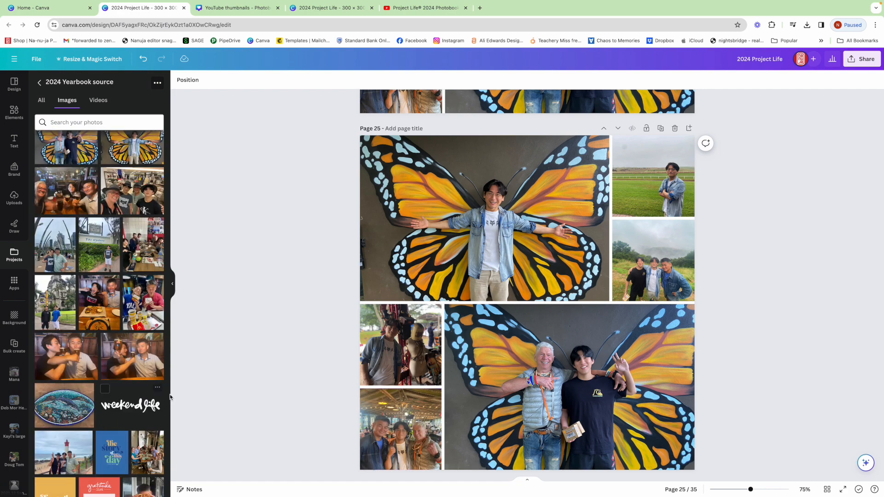
pyautogui.click(112, 416)
pyautogui.moveTo(484, 274); pyautogui.dragTo(386, 209)
pyautogui.moveTo(571, 333); pyautogui.dragTo(668, 380)
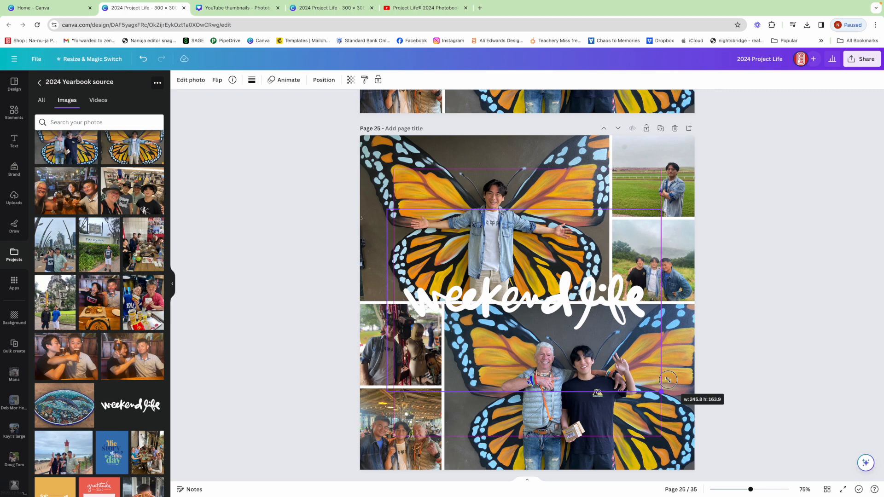
# Step: Give the "weekend life" lettering a black Outline shadow of size 8 after trying Drop, and adjust the graphic's size and placement
pyautogui.click(191, 80)
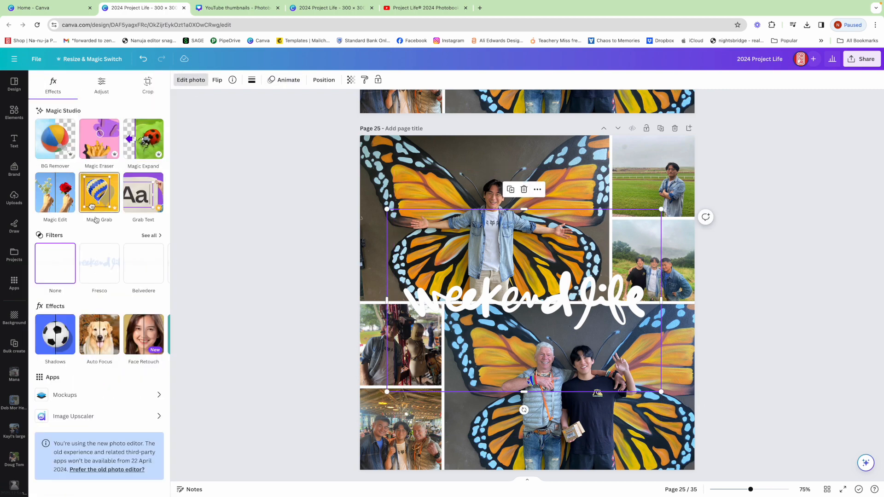
pyautogui.click(55, 339)
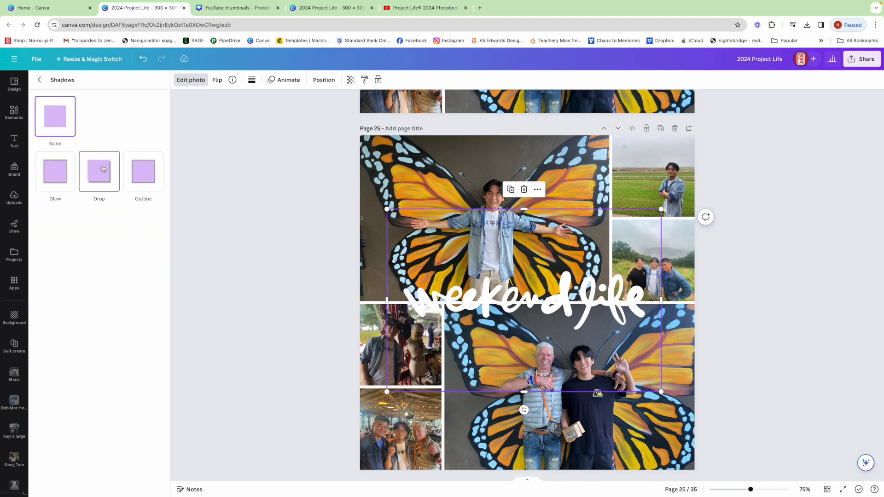
pyautogui.click(103, 168)
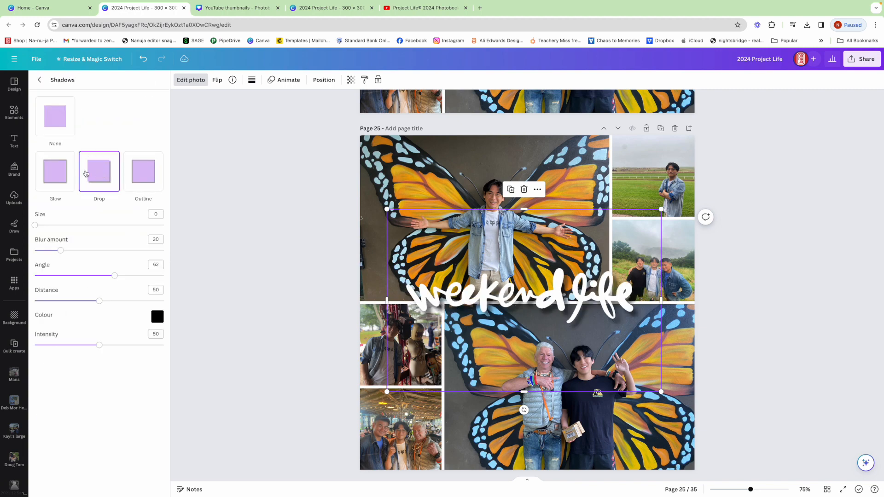
pyautogui.click(137, 176)
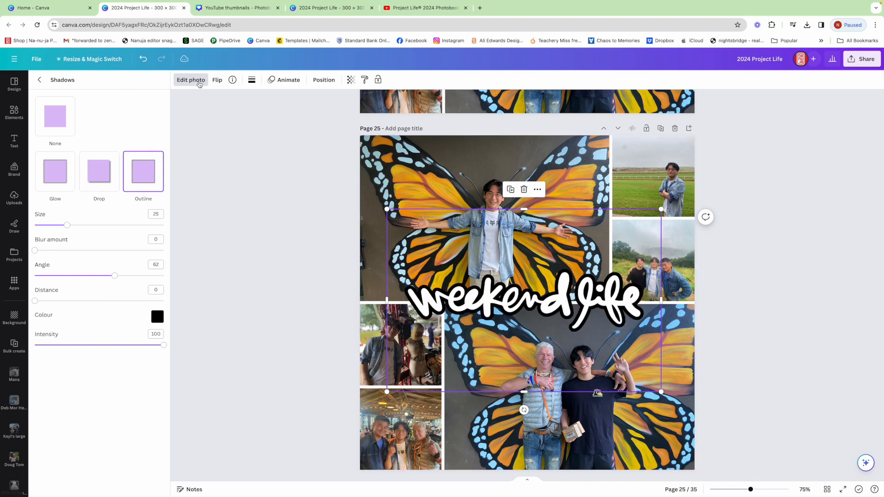
pyautogui.moveTo(68, 229); pyautogui.dragTo(47, 227)
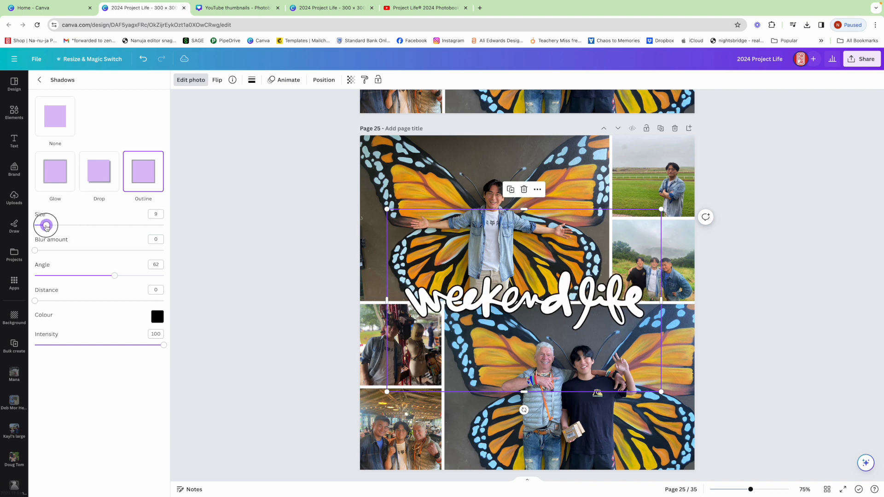
pyautogui.moveTo(46, 227); pyautogui.dragTo(44, 226)
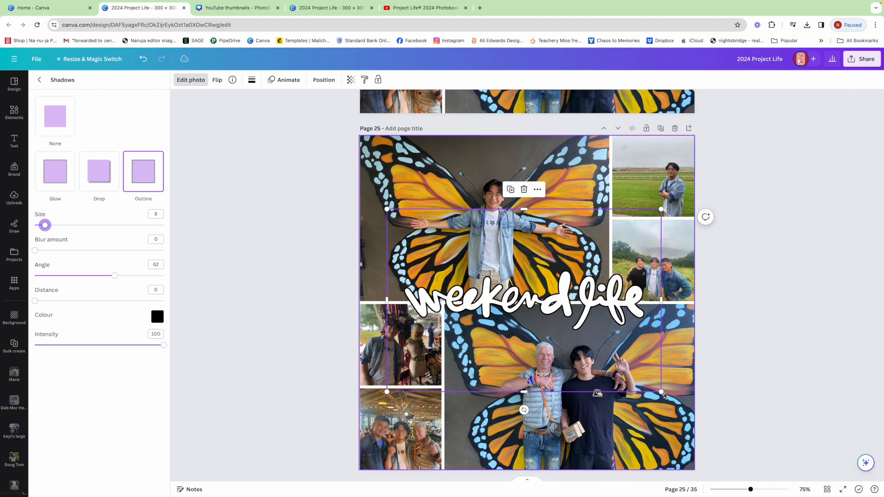
pyautogui.moveTo(663, 393); pyautogui.dragTo(650, 381)
pyautogui.moveTo(387, 209); pyautogui.dragTo(408, 167)
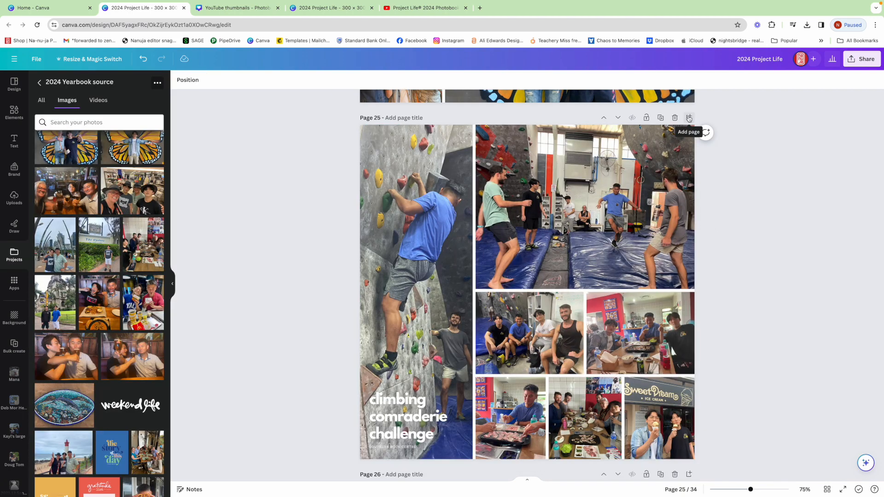
# Step: Add a blank page after the climbing page and insert a single-cell grid on it
pyautogui.click(689, 118)
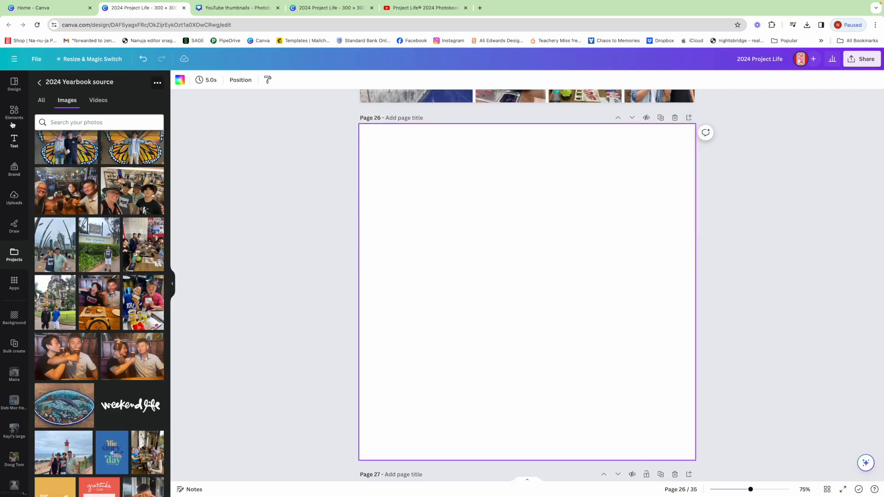
pyautogui.click(14, 112)
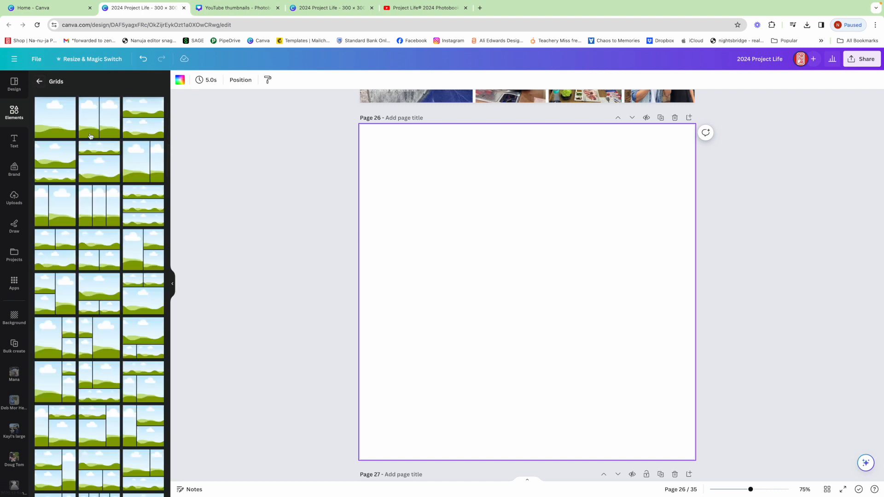
pyautogui.click(56, 122)
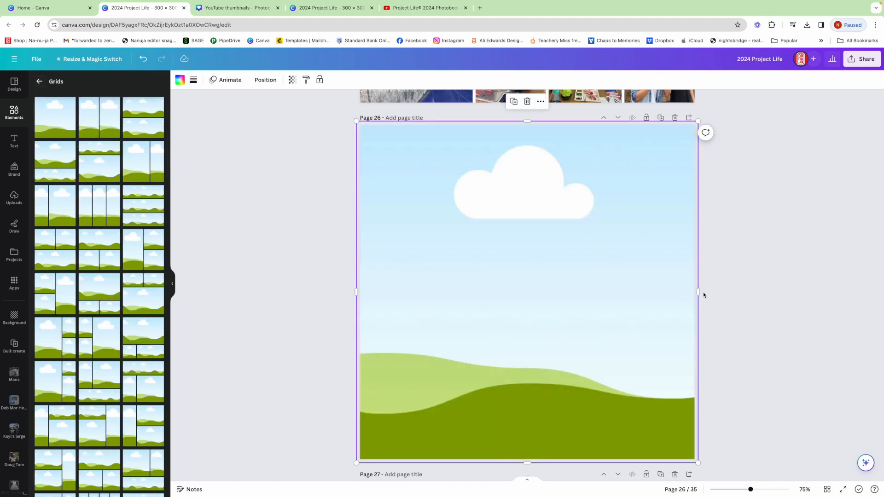
# Step: Resize the single-cell grid into a full-height column covering about the left third of page 26, flush with the page edges
pyautogui.moveTo(697, 291); pyautogui.dragTo(474, 271)
pyautogui.moveTo(418, 120); pyautogui.dragTo(418, 125)
pyautogui.moveTo(355, 291); pyautogui.dragTo(360, 291)
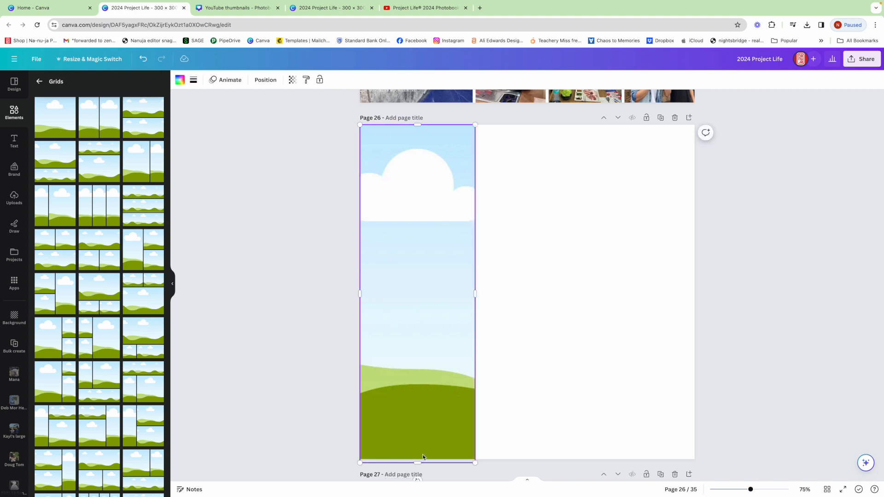
pyautogui.moveTo(419, 464); pyautogui.dragTo(417, 460)
pyautogui.click(318, 390)
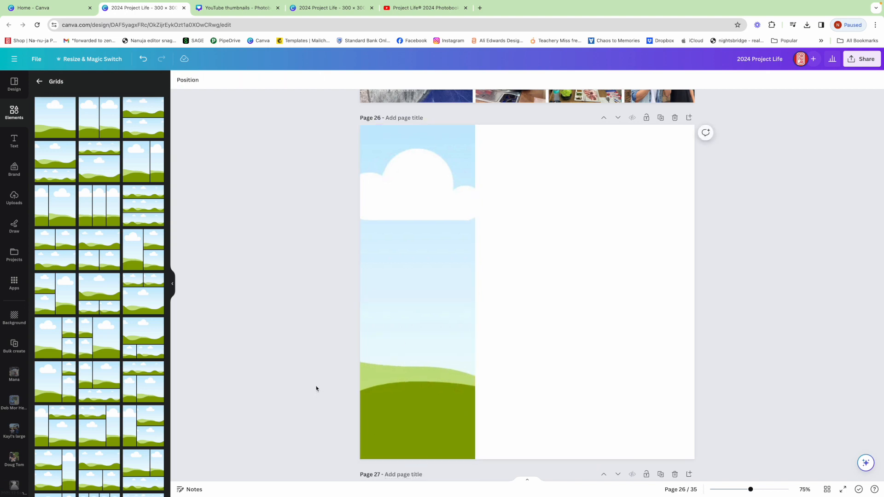
# Step: Fill the tall column with the portrait photo of the climber in the blue shirt, checking its crop
pyautogui.click(14, 255)
pyautogui.scroll(5, 131, 275)
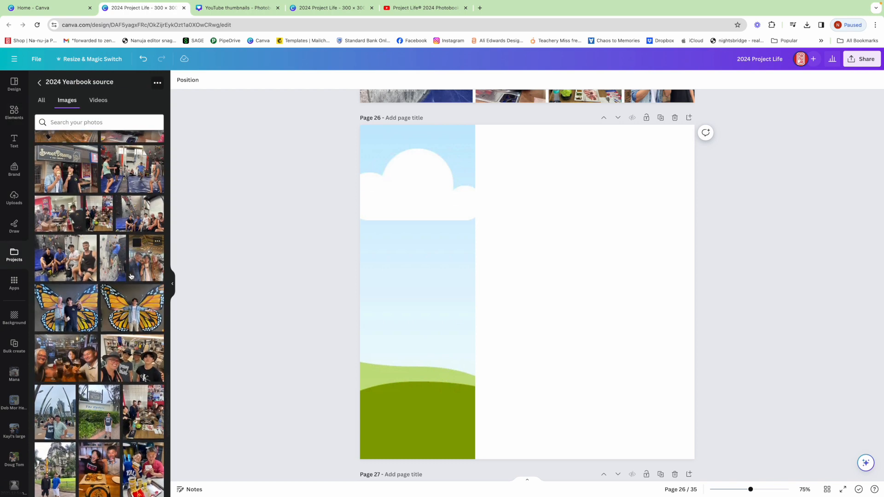
pyautogui.moveTo(114, 258); pyautogui.dragTo(422, 278)
pyautogui.doubleClick(430, 279)
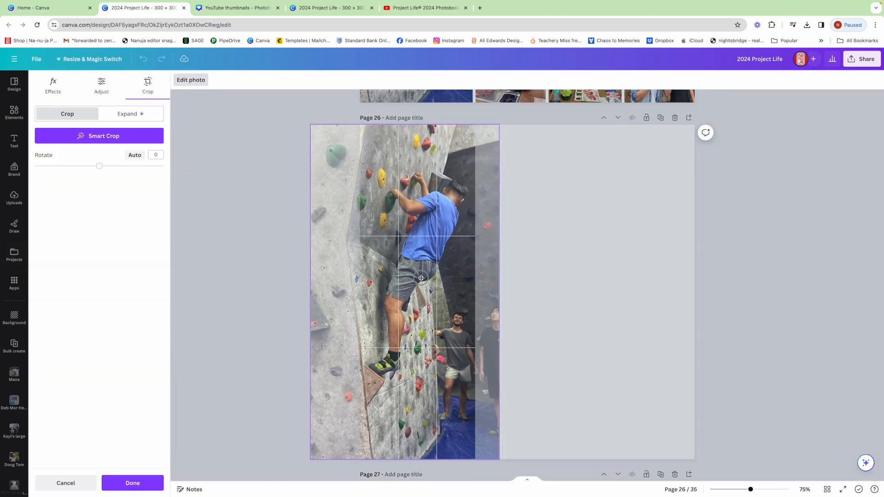
pyautogui.press('Escape')
# Step: Add the six-cell grid with one large, two medium and three small cells, fitting it beside the climbing photo with a narrow gap
pyautogui.click(14, 111)
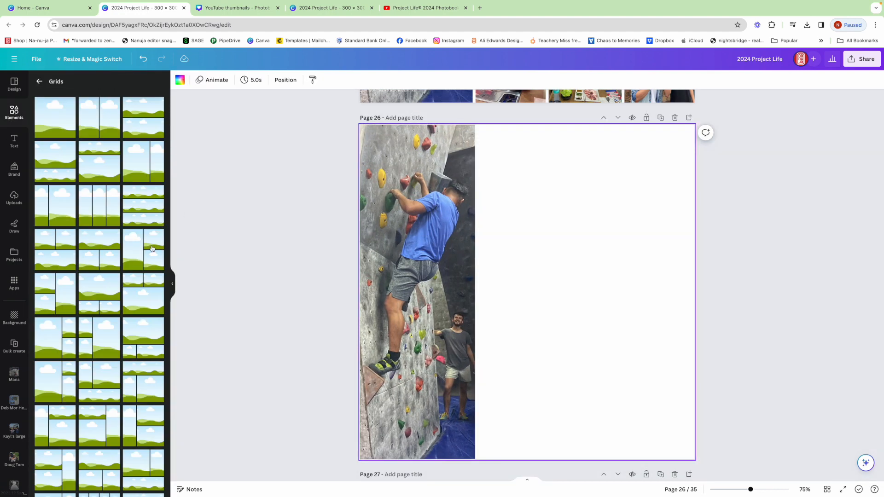
pyautogui.scroll(-5, 147, 258)
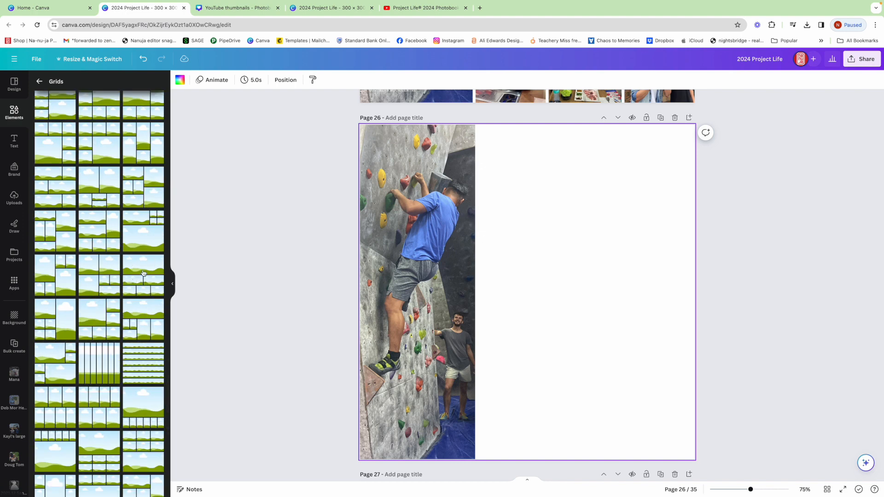
pyautogui.moveTo(143, 274); pyautogui.dragTo(472, 260)
pyautogui.moveTo(357, 292); pyautogui.dragTo(480, 289)
pyautogui.moveTo(587, 120); pyautogui.dragTo(587, 125)
pyautogui.moveTo(588, 462); pyautogui.dragTo(589, 459)
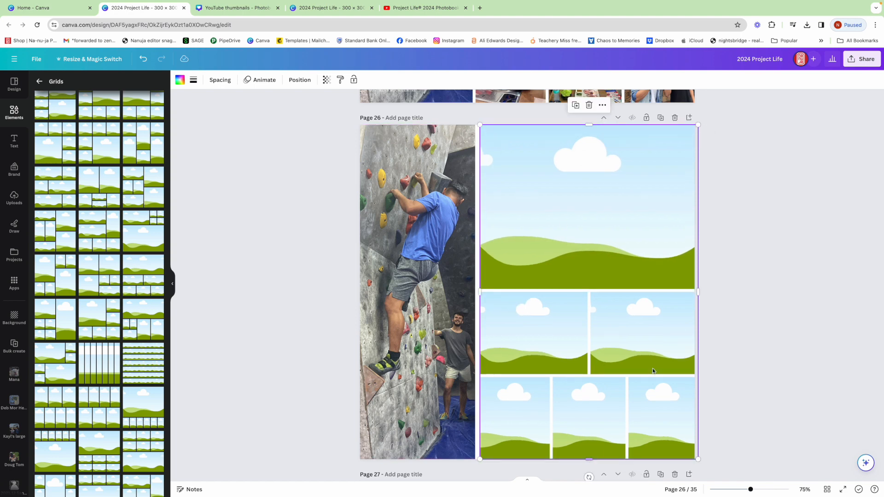
pyautogui.moveTo(697, 290); pyautogui.dragTo(695, 291)
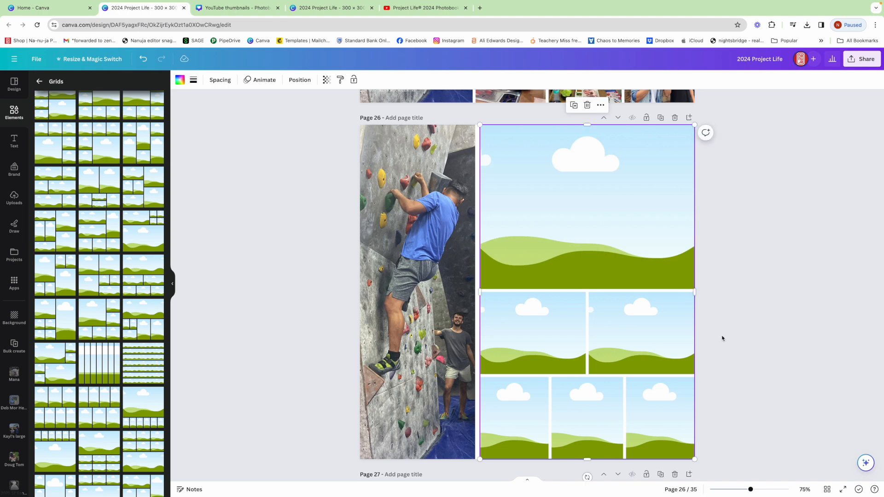
pyautogui.moveTo(480, 291); pyautogui.dragTo(478, 292)
pyautogui.click(288, 320)
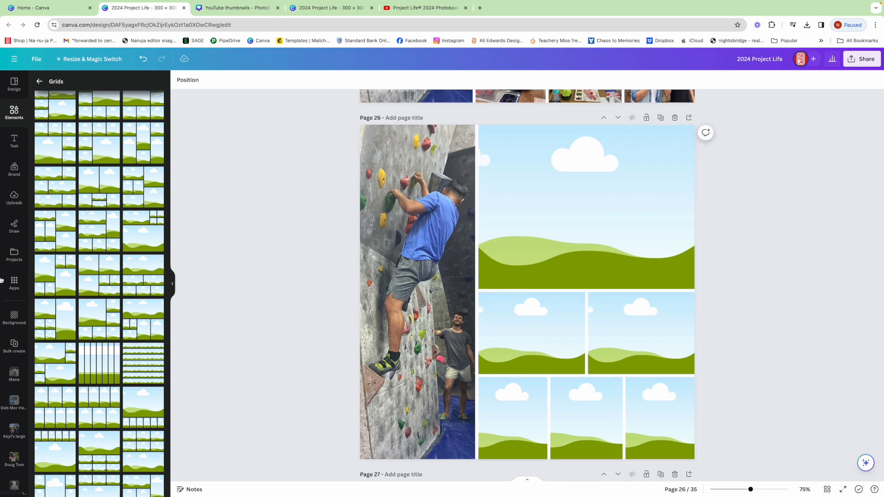
# Step: Fill the grid's large cell with the blue-mat gym photo and the two middle cells with the seated climbers and the table meal
pyautogui.click(12, 256)
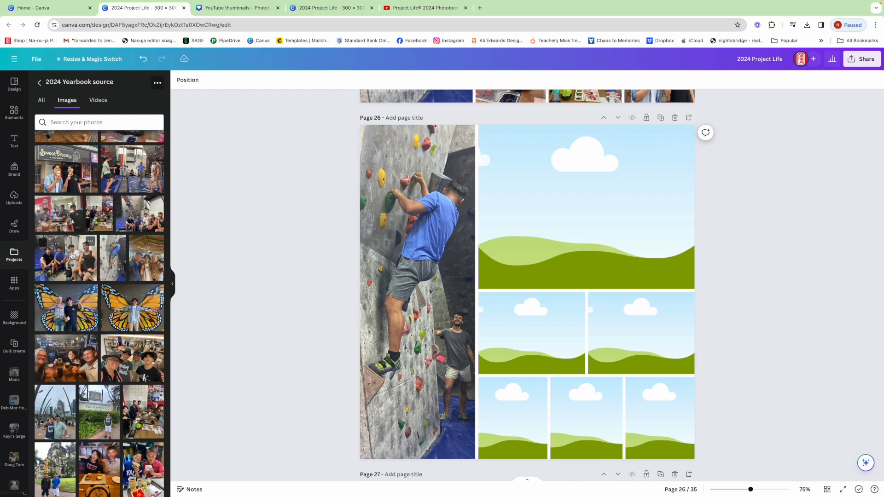
pyautogui.moveTo(72, 256); pyautogui.dragTo(527, 302)
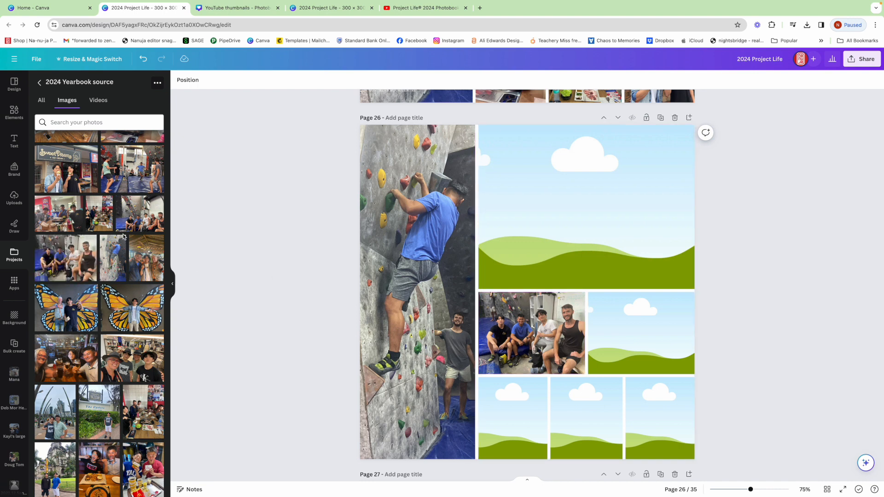
pyautogui.moveTo(112, 180); pyautogui.dragTo(659, 186)
pyautogui.doubleClick(658, 186)
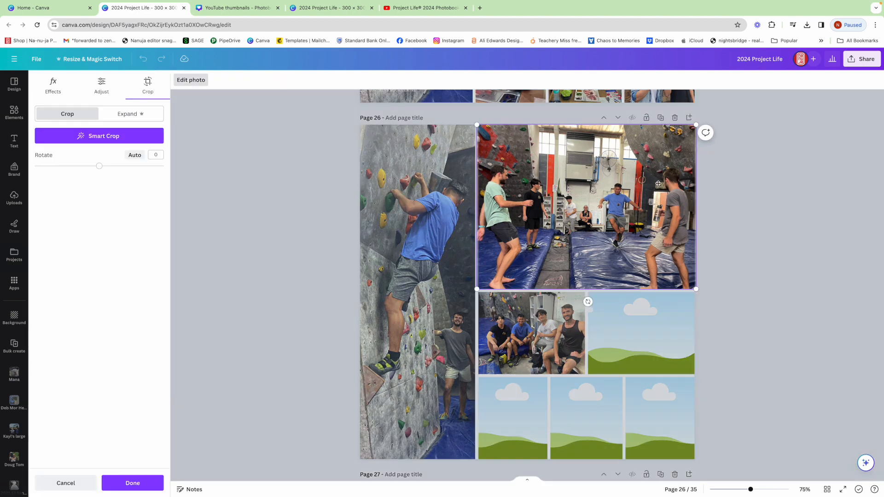
pyautogui.click(783, 204)
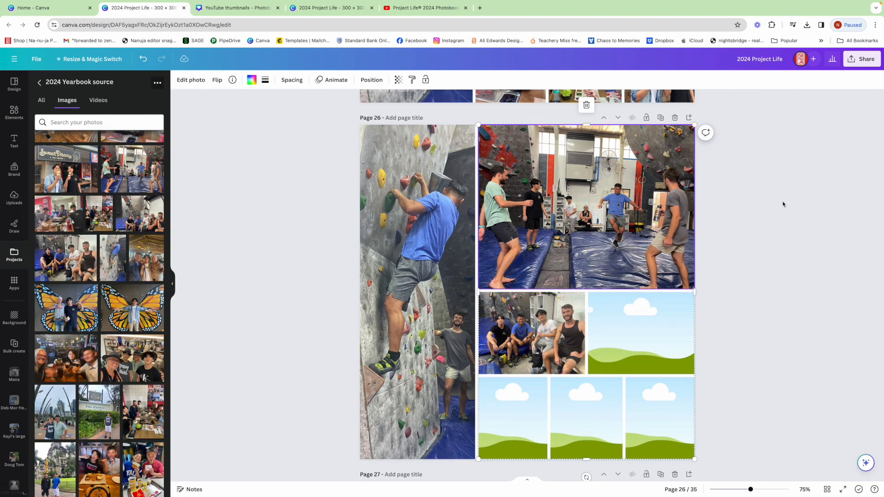
pyautogui.moveTo(59, 222); pyautogui.dragTo(631, 317)
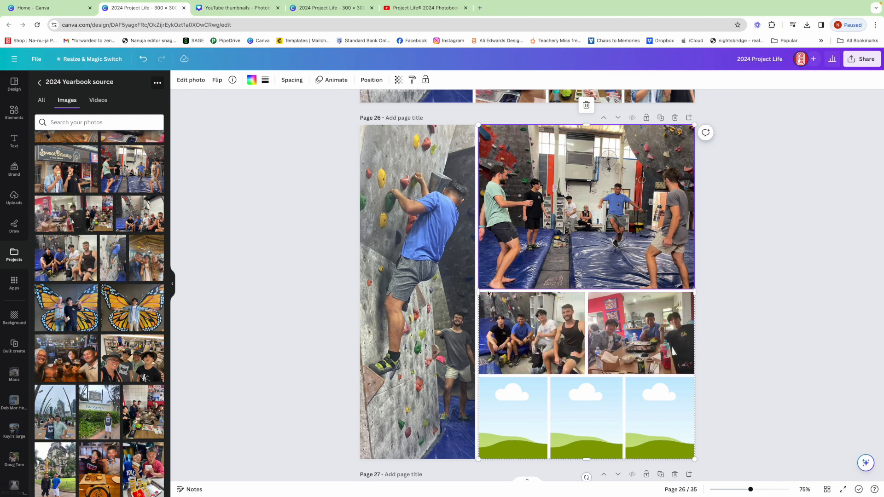
# Step: Fill the bottom three cells with the grilling, group meal and Sweet Dreams ice cream photos, recentring the ice cream photo in its cell
pyautogui.scroll(2, 80, 279)
pyautogui.scroll(1, 81, 279)
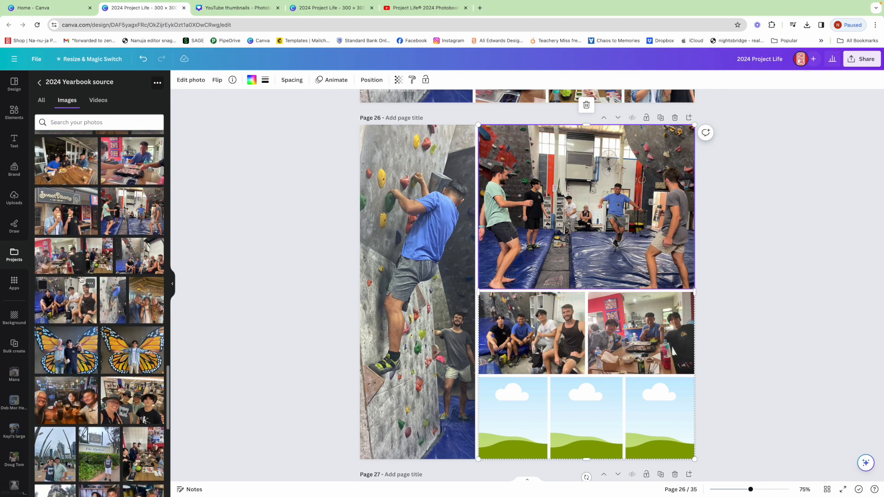
pyautogui.scroll(2, 81, 279)
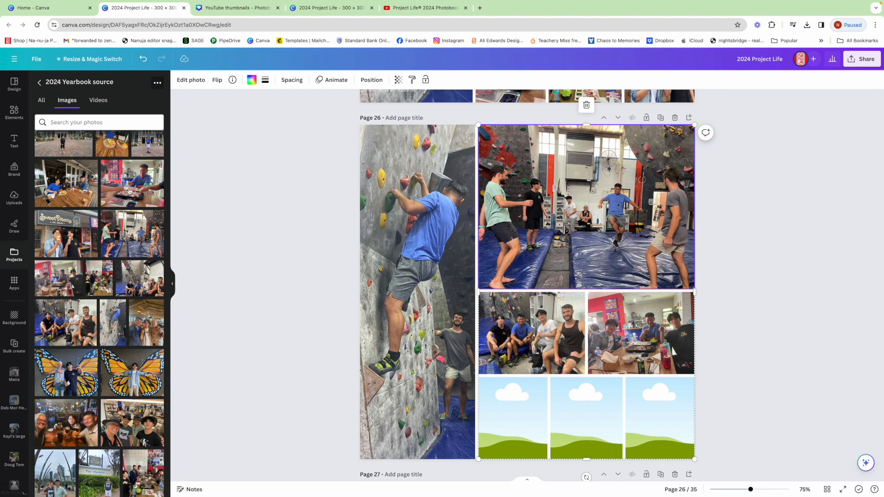
pyautogui.moveTo(136, 181); pyautogui.dragTo(525, 433)
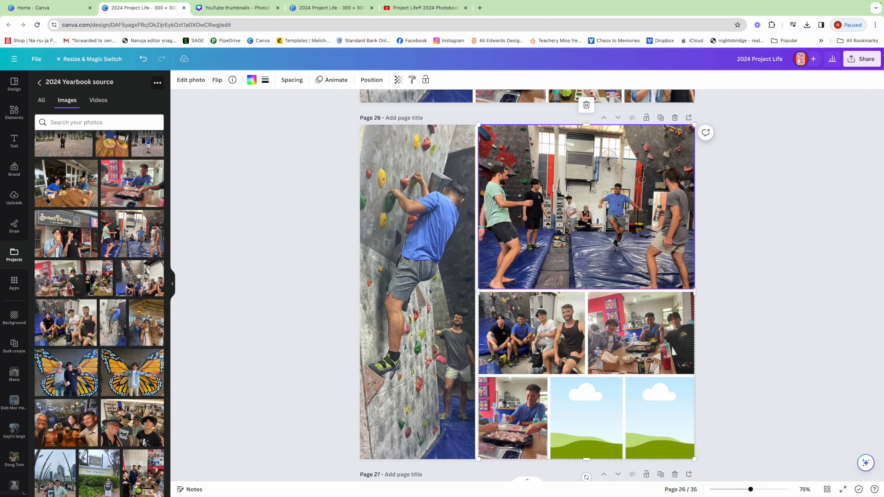
pyautogui.moveTo(98, 280); pyautogui.dragTo(612, 403)
pyautogui.moveTo(68, 243); pyautogui.dragTo(667, 417)
pyautogui.doubleClick(657, 432)
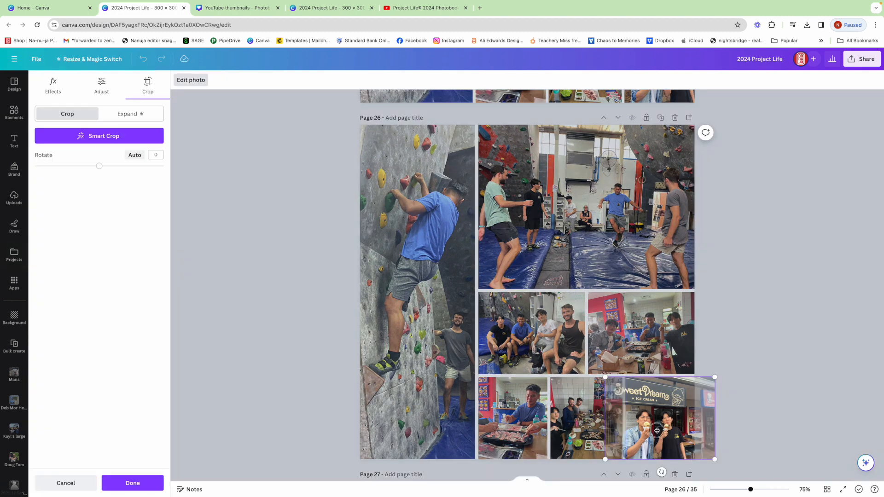
pyautogui.moveTo(657, 430); pyautogui.dragTo(671, 428)
pyautogui.click(763, 339)
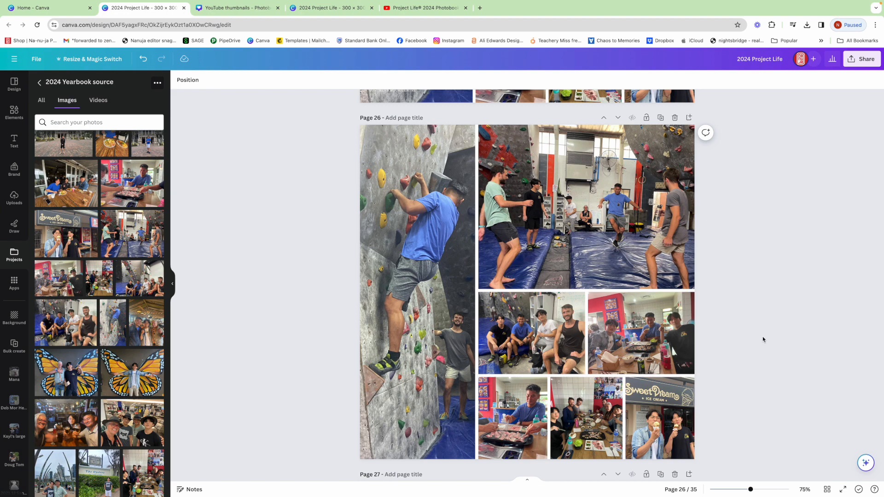
# Step: Add the "cold, smooth & tasty." font combination, shrink it and place it over the lower part of the tall climbing photo
pyautogui.click(14, 141)
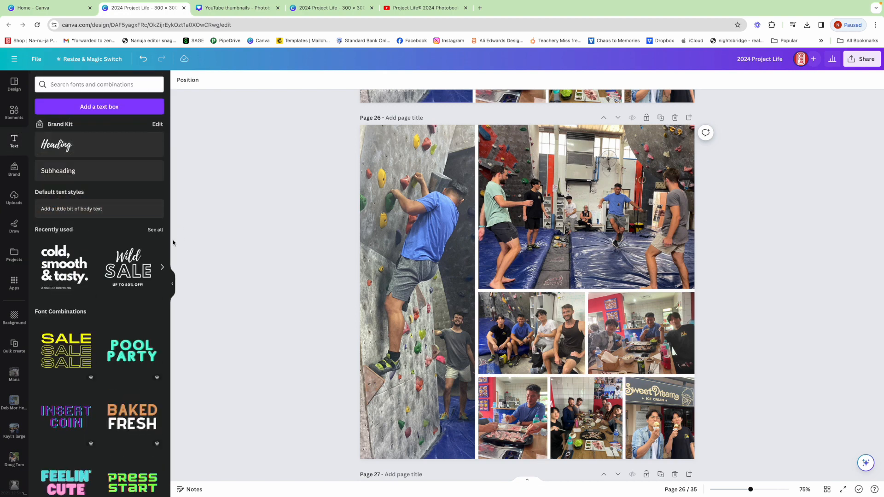
pyautogui.click(62, 266)
pyautogui.moveTo(619, 219); pyautogui.dragTo(517, 299)
pyautogui.moveTo(447, 323); pyautogui.dragTo(392, 394)
# Step: Replace the heading text with "climbing", "comraderie" and "challenge" on separate lines
pyautogui.doubleClick(397, 398)
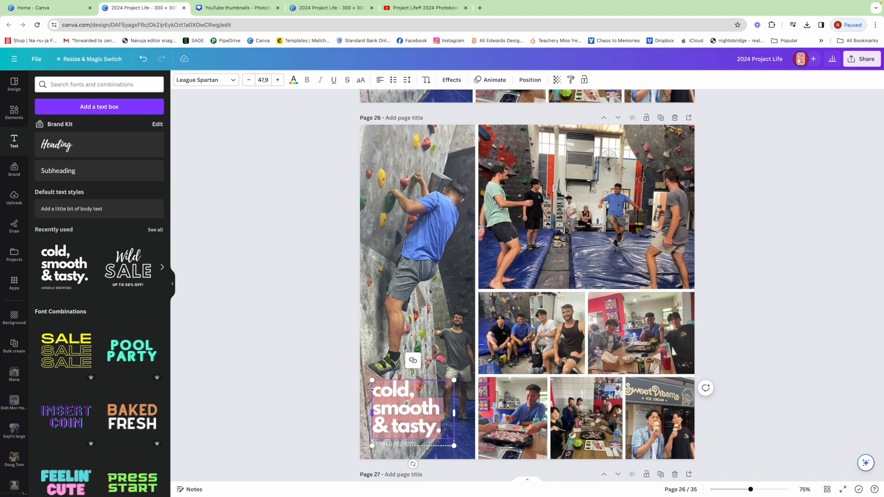
pyautogui.write('climbing')
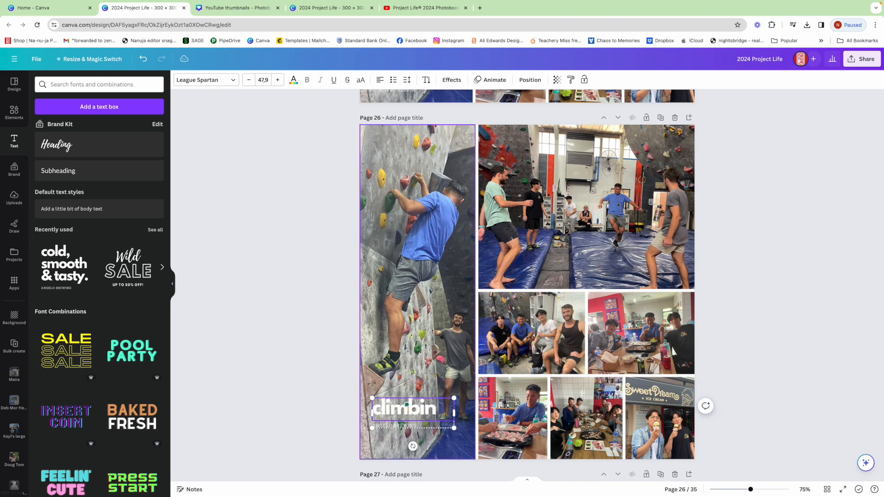
pyautogui.press('Return')
pyautogui.write('comraderie')
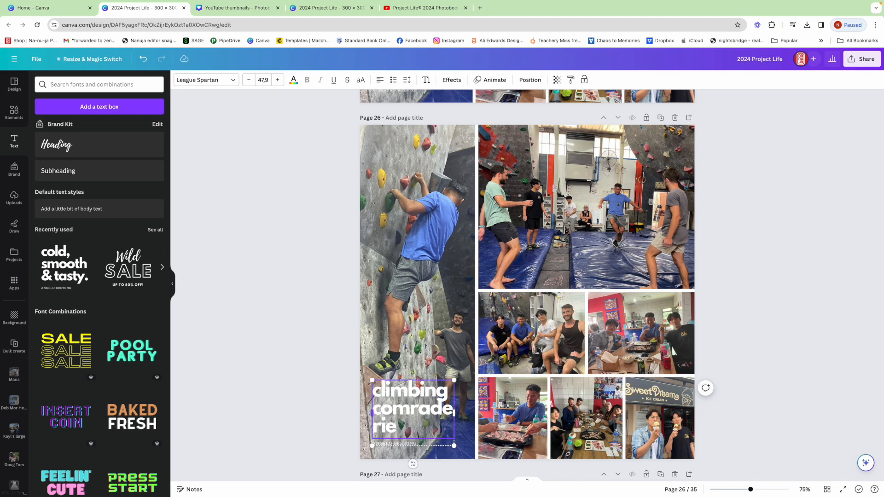
pyautogui.press('Return')
pyautogui.write('cha')
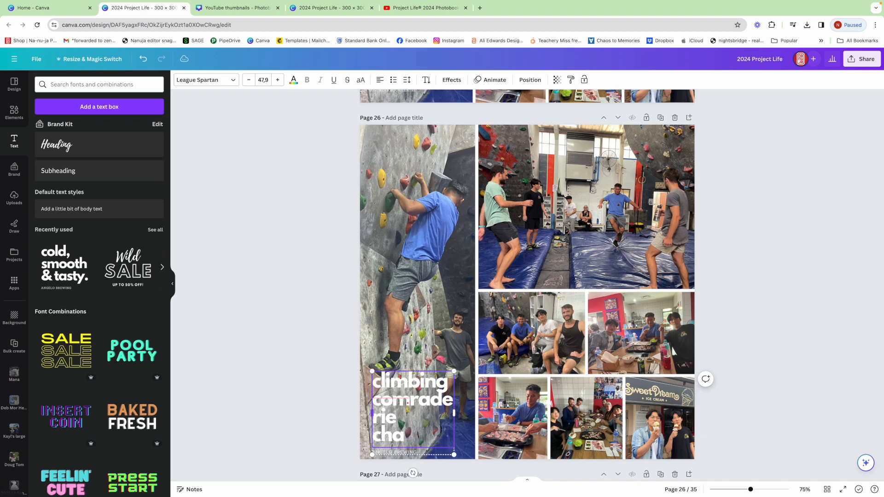
pyautogui.write('llenge')
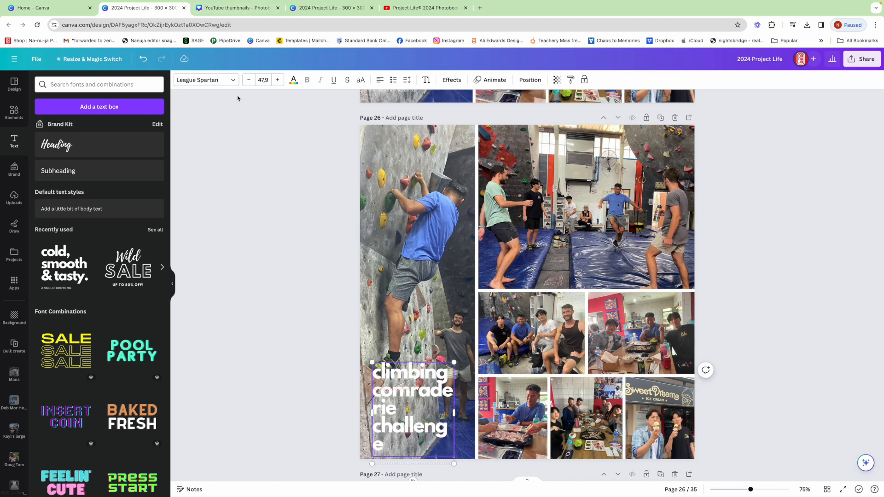
# Step: Reduce the heading's font size until each of the three words fits on a single line
pyautogui.click(250, 81)
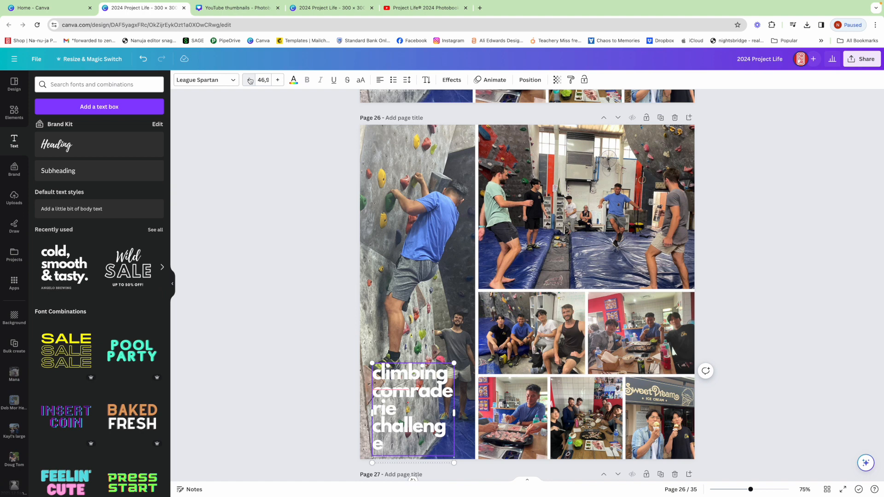
pyautogui.hotkey('ctrl', 'a')
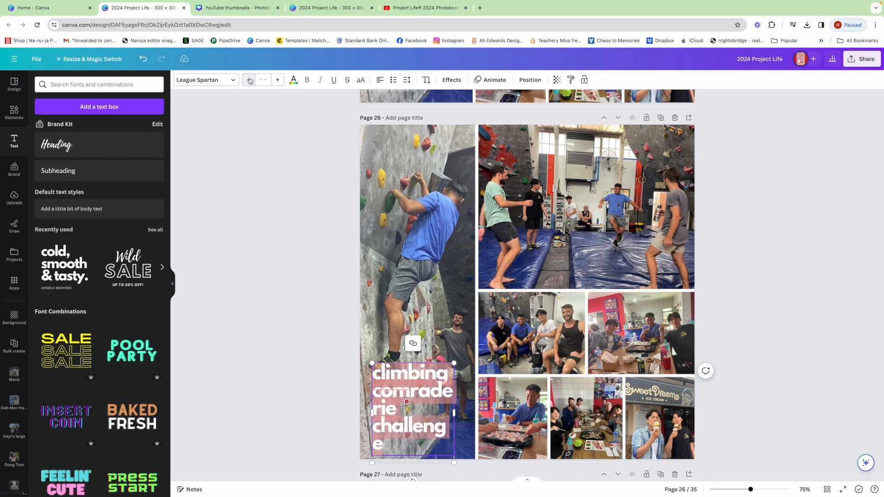
pyautogui.click(250, 81)
pyautogui.click(250, 81)
pyautogui.click(249, 81)
pyautogui.click(249, 81)
pyautogui.click(250, 81)
pyautogui.click(250, 81)
pyautogui.click(249, 81)
pyautogui.click(250, 81)
pyautogui.click(249, 81)
pyautogui.click(250, 82)
pyautogui.click(250, 81)
pyautogui.click(249, 81)
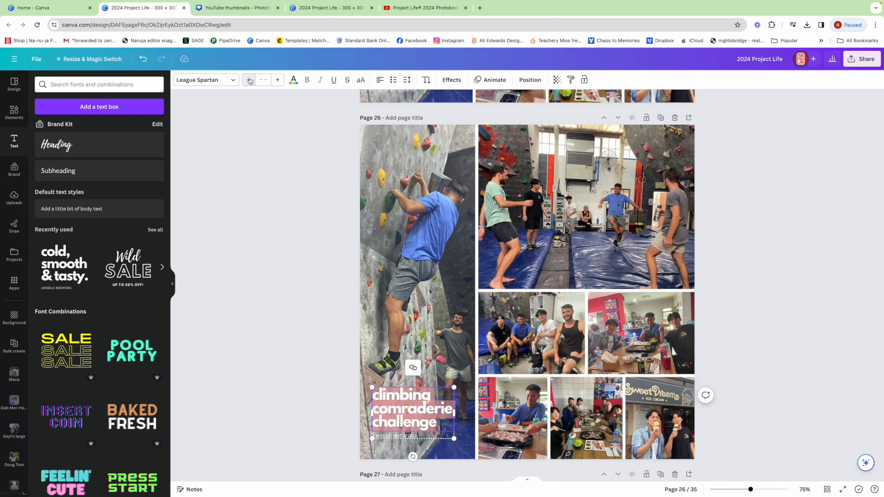
# Step: Replace the small "Angelo Brewing" line under the heading with the climbing centre's name
pyautogui.doubleClick(422, 437)
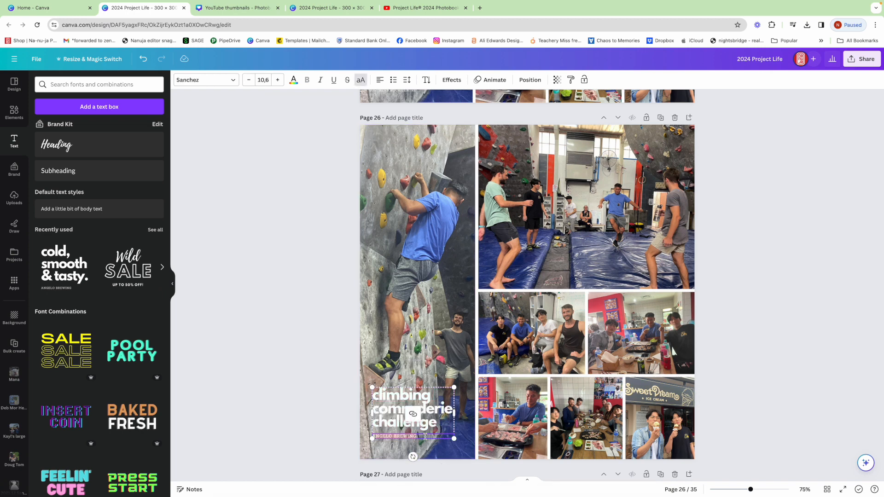
pyautogui.press('BackSpace')
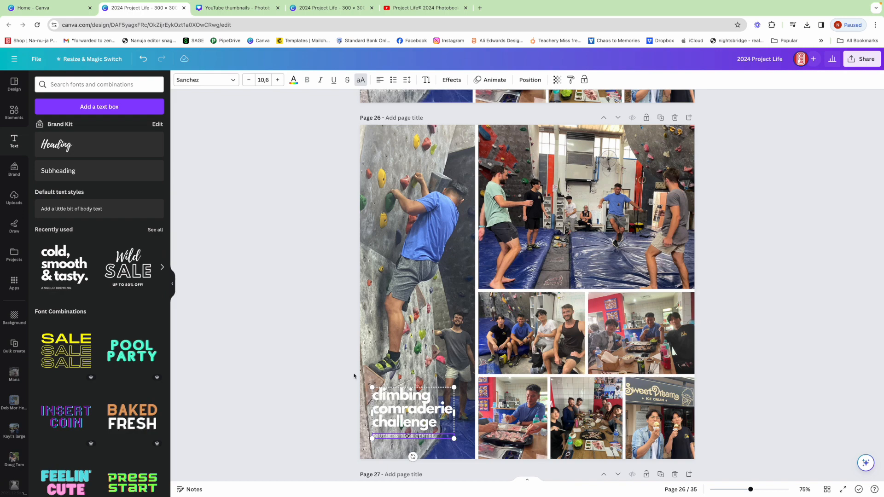
pyautogui.press('Escape')
# Step: Apply a black Outline effect with thickness 54 to the "climbing comraderie challenge" heading
pyautogui.click(454, 82)
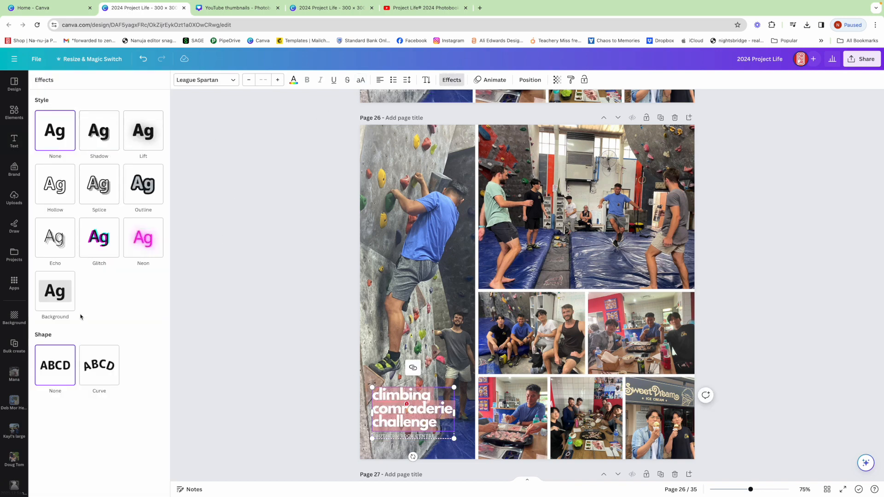
pyautogui.click(143, 189)
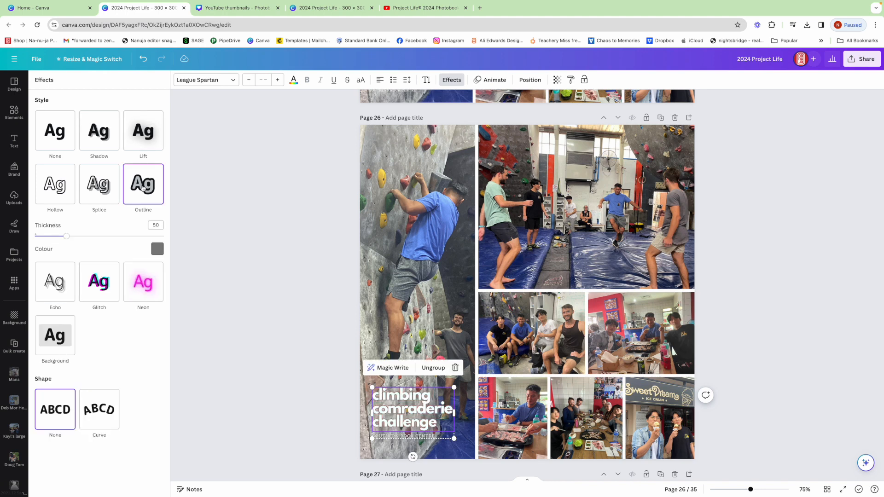
pyautogui.moveTo(67, 236)
pyautogui.mouseDown()
pyautogui.moveTo(86, 236)
pyautogui.moveTo(69, 236)
pyautogui.mouseUp()
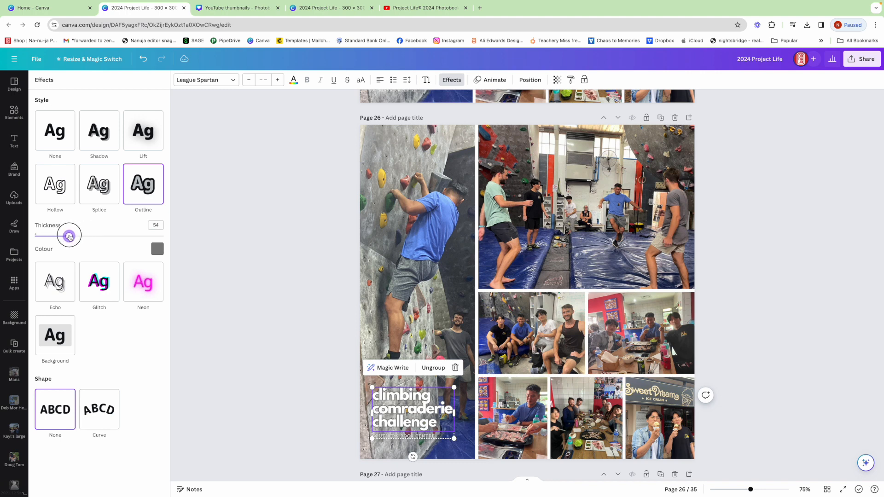
pyautogui.click(158, 249)
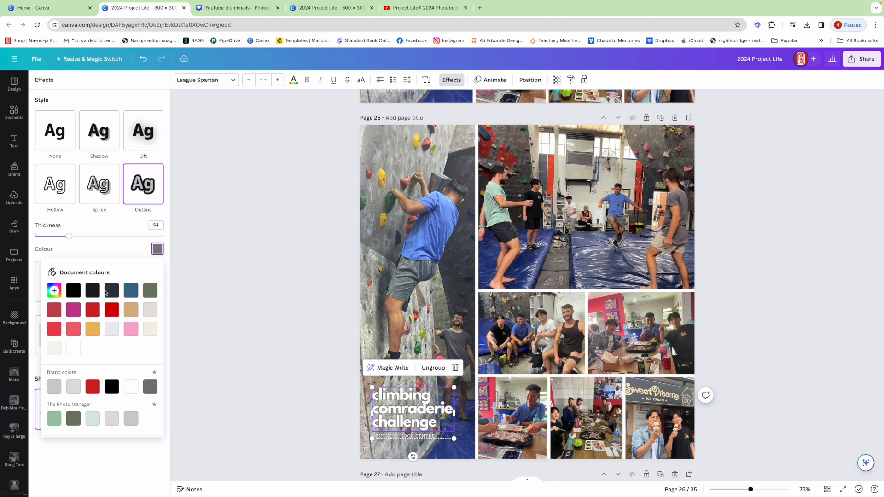
pyautogui.click(73, 290)
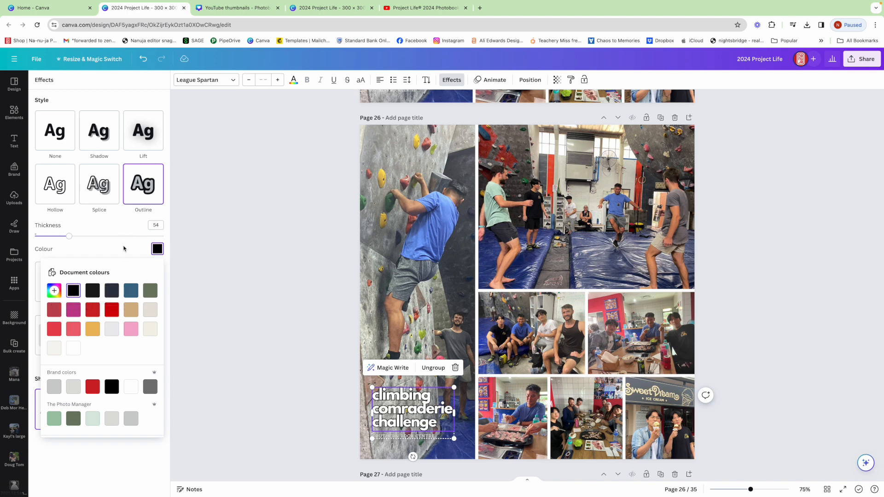
# Step: Change the font of the climbing centre's name line under the heading to Alte Haas Grotesk Bold
pyautogui.click(166, 210)
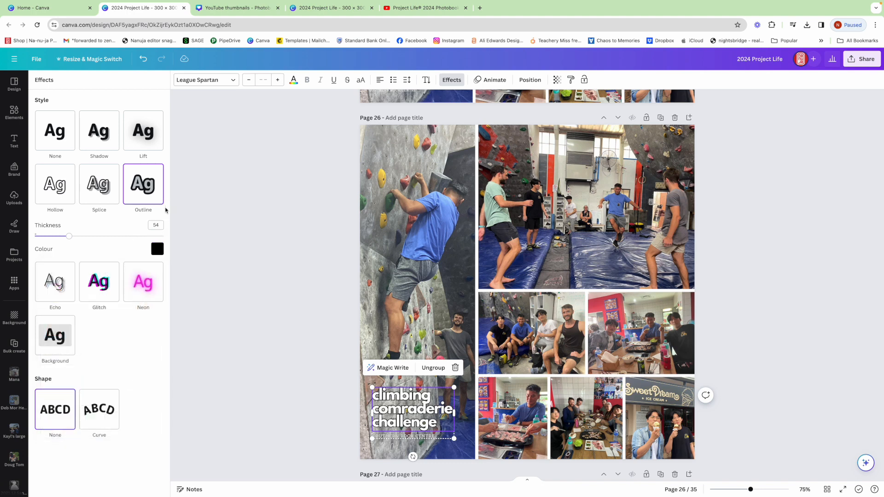
pyautogui.click(440, 436)
pyautogui.moveTo(440, 431); pyautogui.dragTo(377, 431)
pyautogui.click(206, 80)
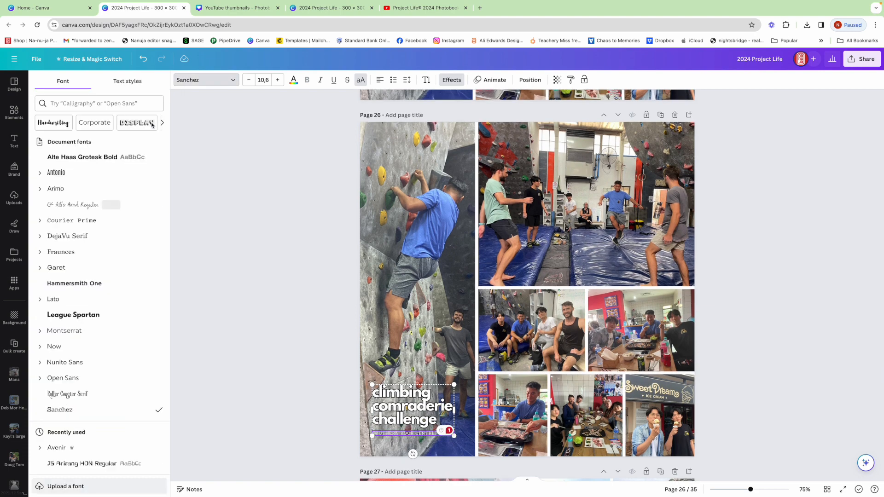
pyautogui.click(99, 157)
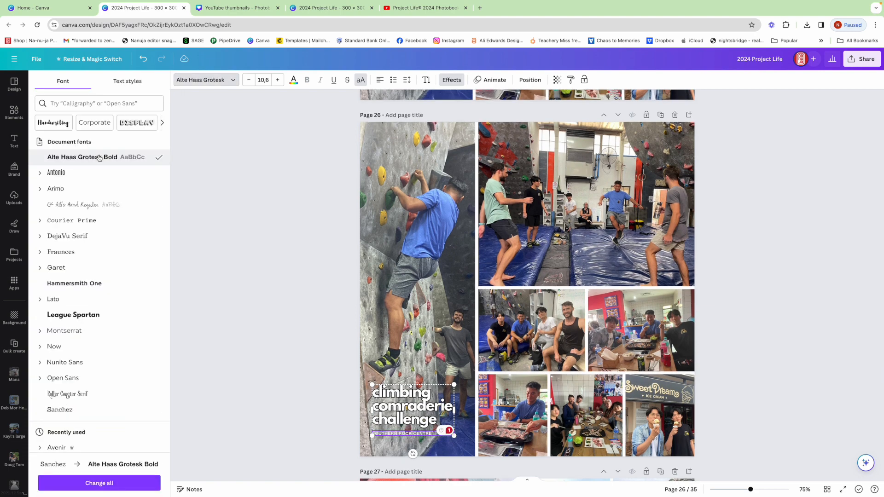
pyautogui.click(416, 311)
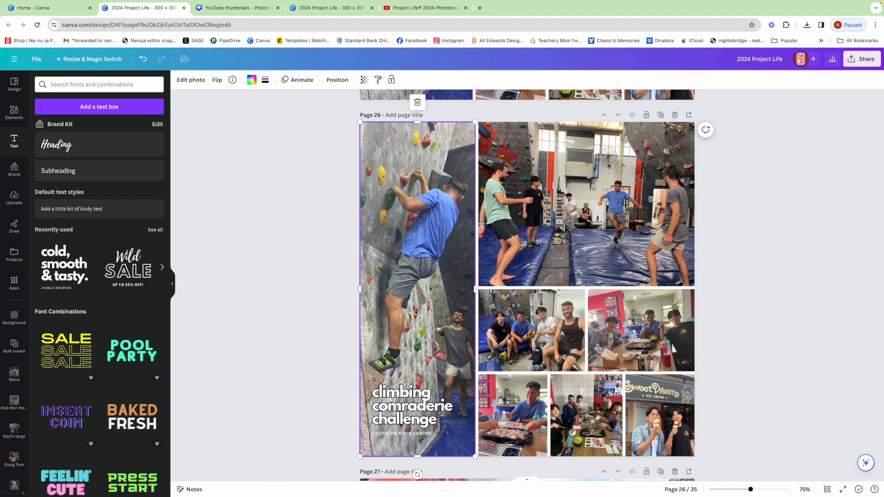
pyautogui.click(774, 305)
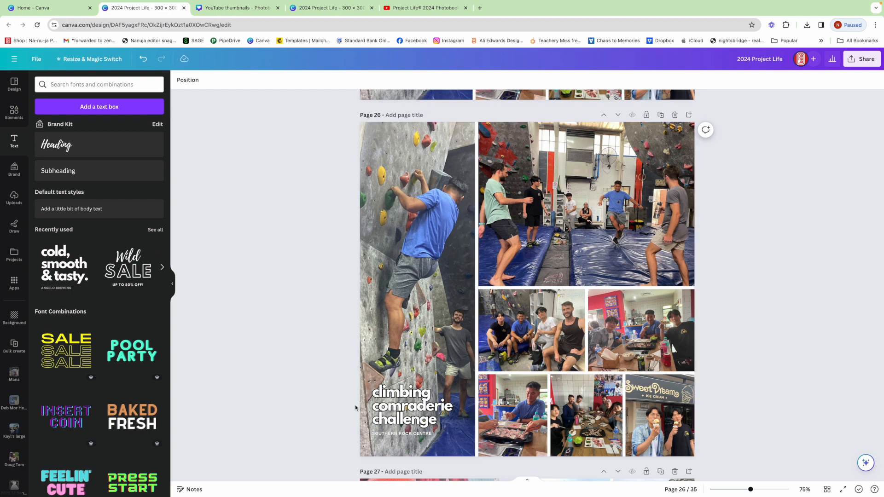
# Step: Set the climbing heading's letter spacing to -30 and widen its text box to about 82 mm
pyautogui.click(406, 408)
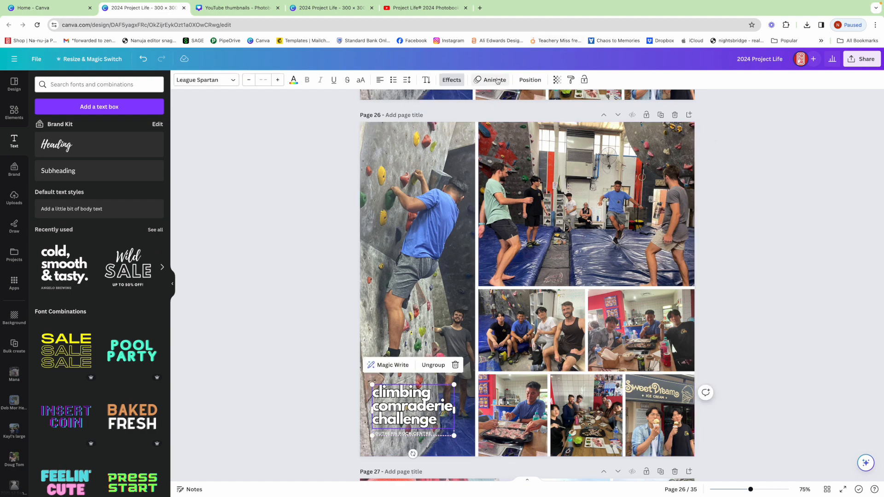
pyautogui.click(408, 81)
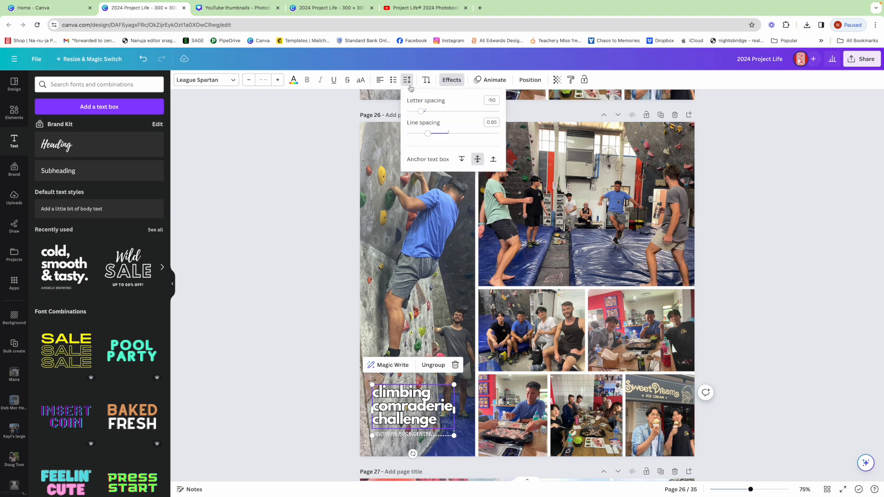
pyautogui.moveTo(421, 111); pyautogui.dragTo(422, 111)
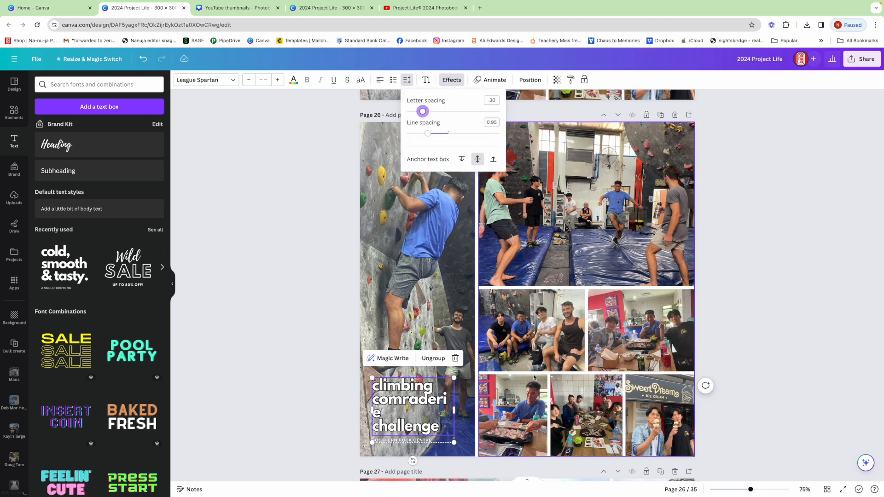
pyautogui.moveTo(456, 413); pyautogui.dragTo(466, 411)
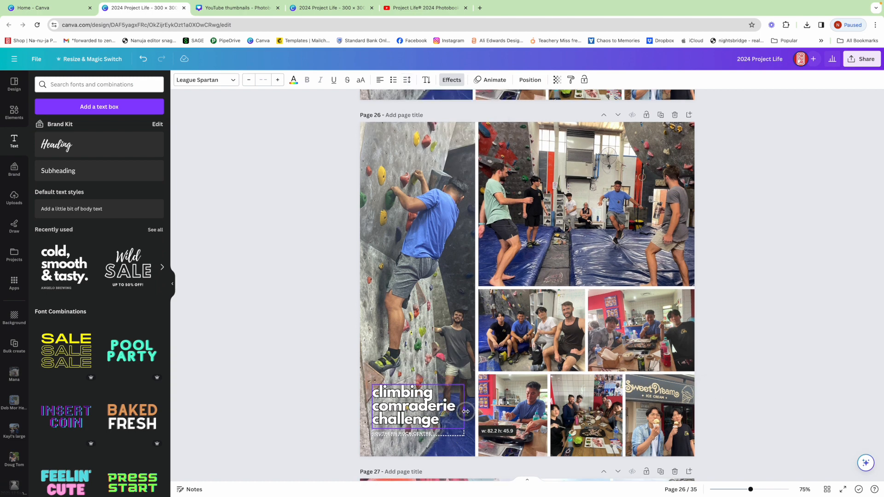
# Step: Reduce the line spacing of the grouped heading and climbing centre's name
pyautogui.click(407, 81)
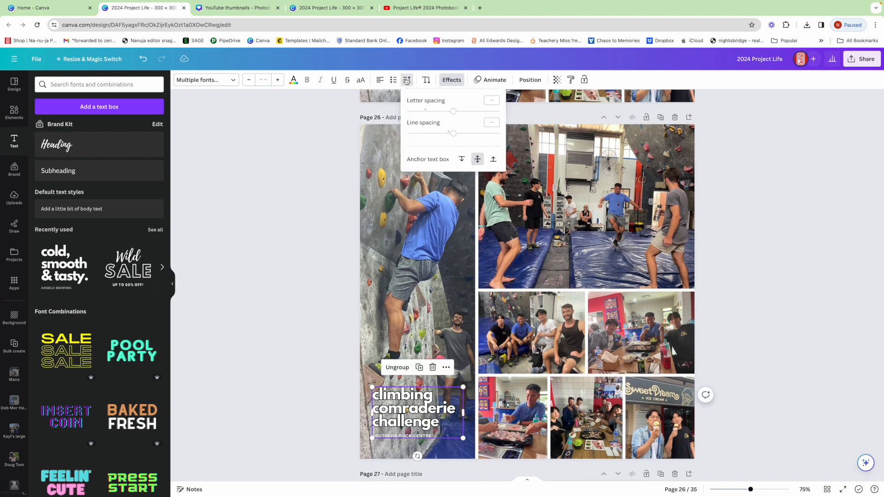
pyautogui.moveTo(454, 132); pyautogui.dragTo(438, 135)
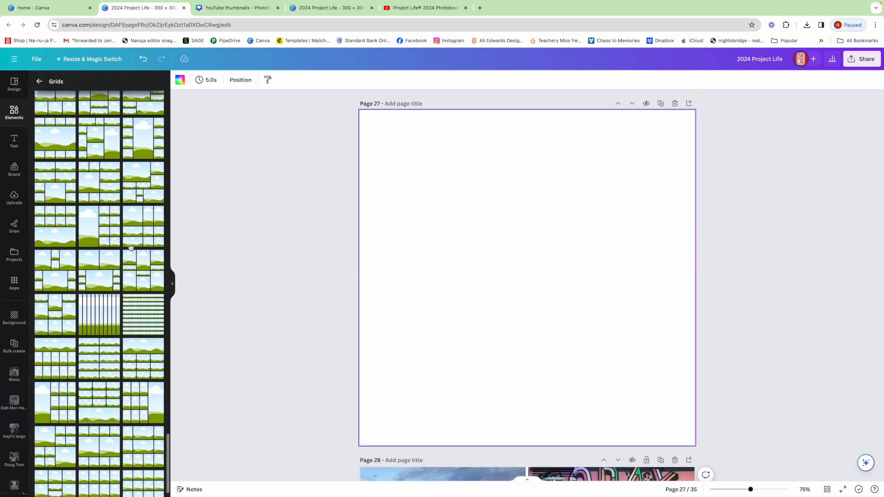
# Step: Add a grid with two large diagonally opposed cells and eight small cells to empty page 27, resized to the page margins
pyautogui.scroll(-1, 130, 248)
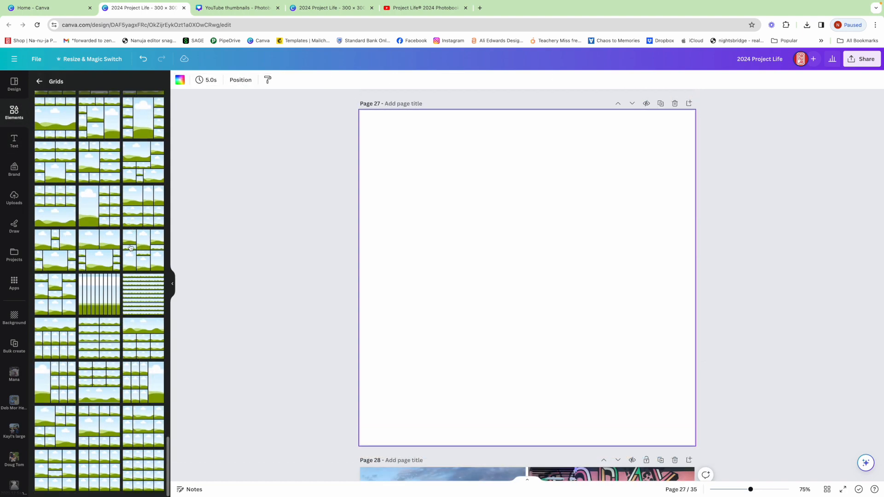
pyautogui.click(66, 430)
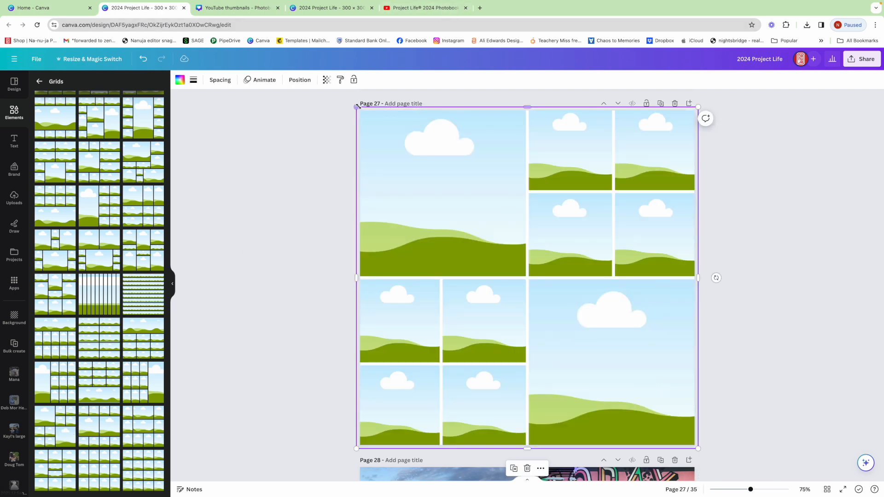
pyautogui.moveTo(358, 107); pyautogui.dragTo(361, 111)
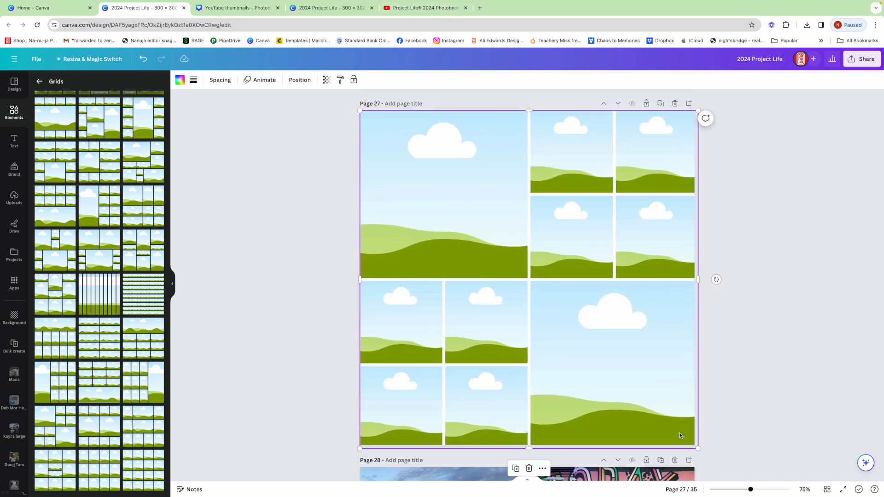
pyautogui.moveTo(696, 447); pyautogui.dragTo(694, 445)
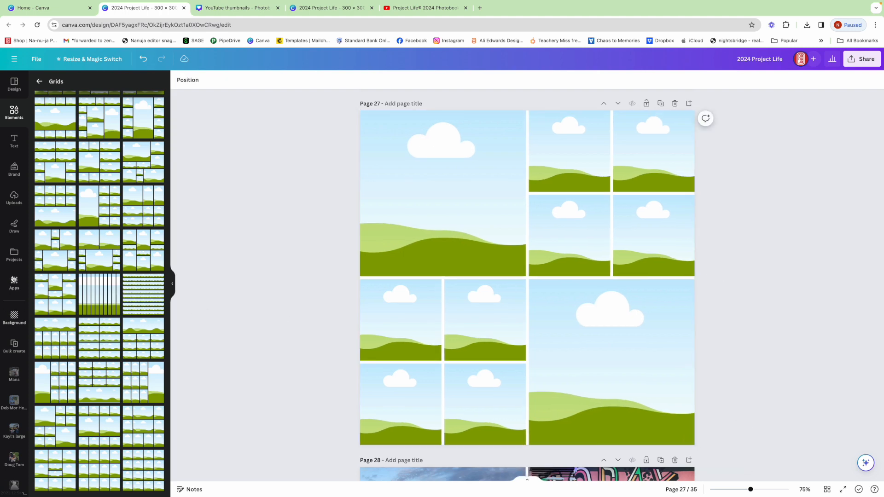
# Step: Fill the two large cells with the heart mural photo and the lighthouse group photo from the 2024 Yearbook source folder
pyautogui.click(15, 254)
pyautogui.scroll(-10, 136, 338)
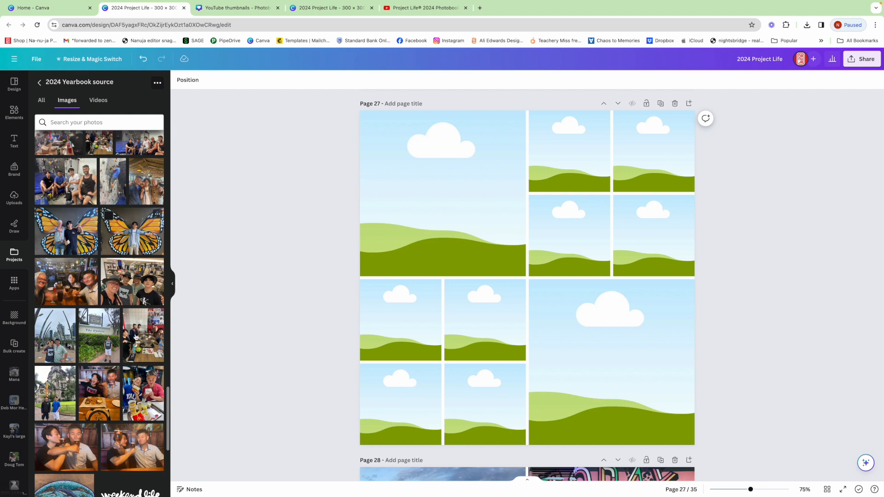
pyautogui.scroll(-1, 136, 337)
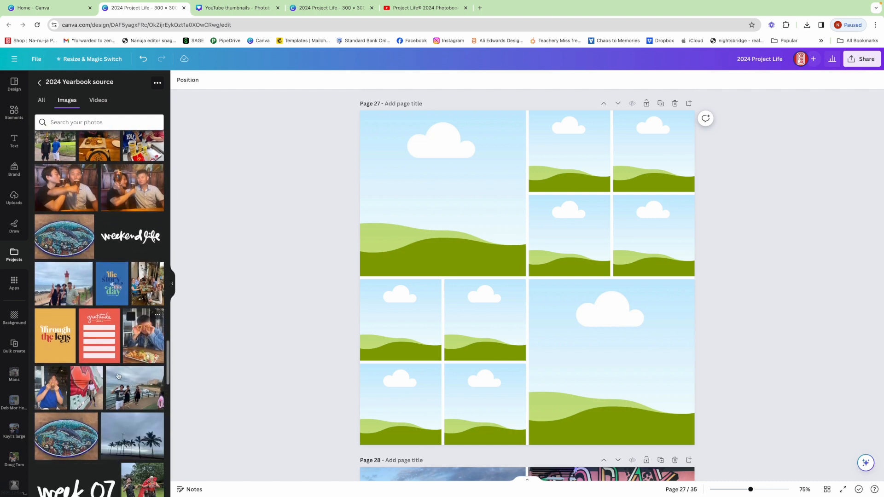
pyautogui.moveTo(84, 389); pyautogui.dragTo(443, 193)
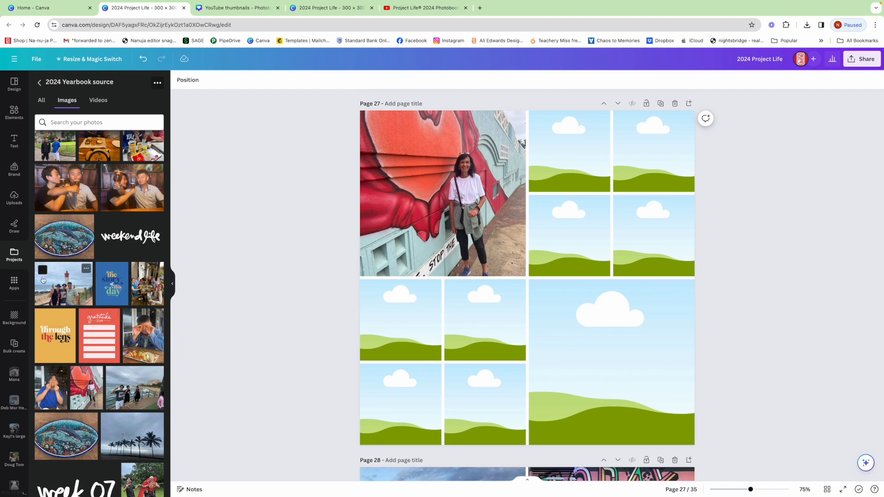
pyautogui.moveTo(60, 288); pyautogui.dragTo(624, 341)
# Step: Fill three small cells with the seaside promenade photo, the two boys in the palm garden and "The Oysters" sign photo
pyautogui.scroll(-3, 144, 414)
pyautogui.scroll(1, 144, 414)
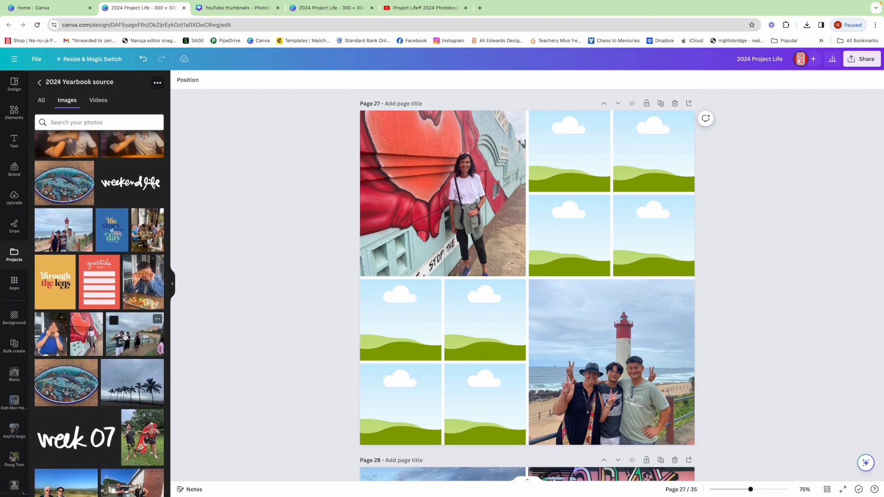
pyautogui.moveTo(125, 338); pyautogui.dragTo(485, 323)
pyautogui.scroll(1, 97, 357)
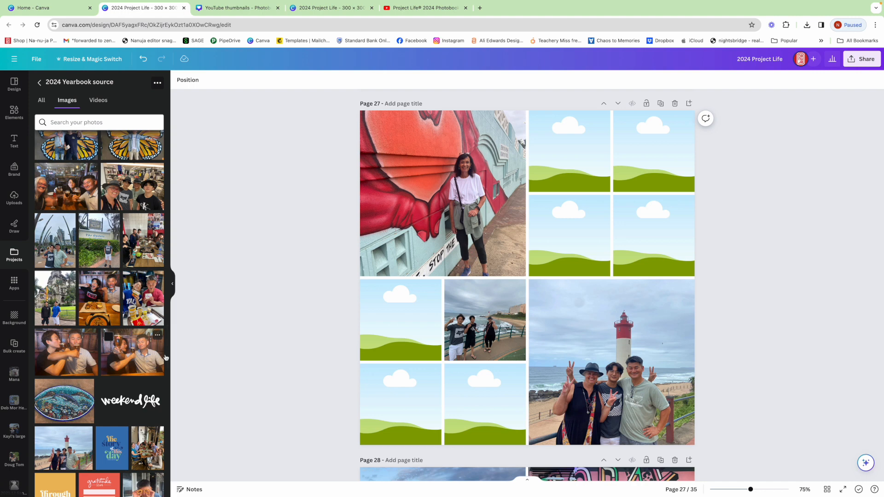
pyautogui.moveTo(48, 302); pyautogui.dragTo(570, 235)
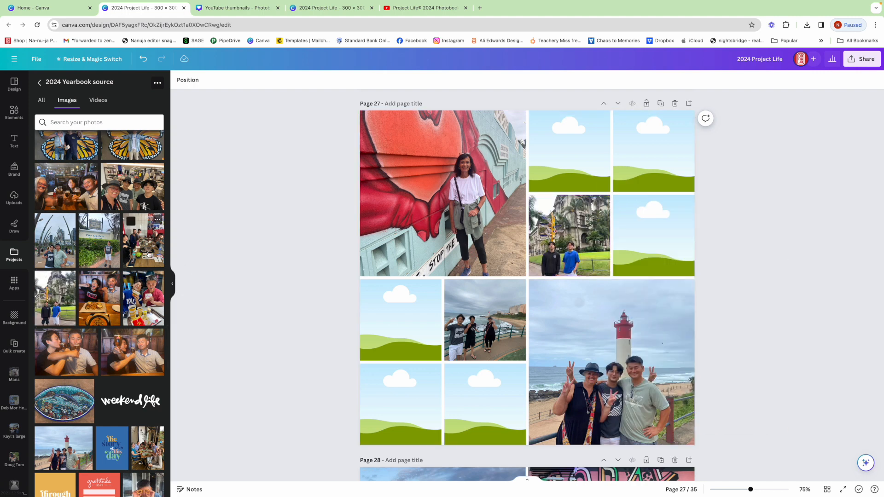
pyautogui.moveTo(104, 252); pyautogui.dragTo(385, 309)
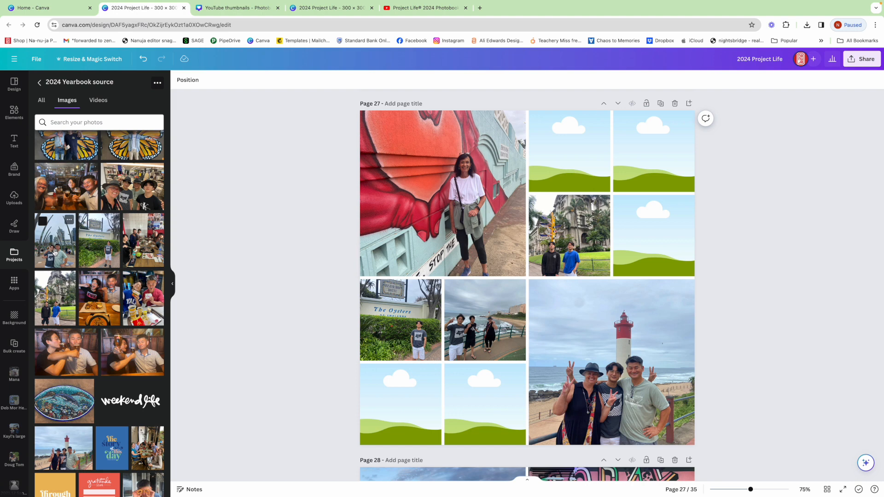
# Step: Place the group selfie with hats in the small cell below the seaside promenade photo
pyautogui.scroll(2, 139, 256)
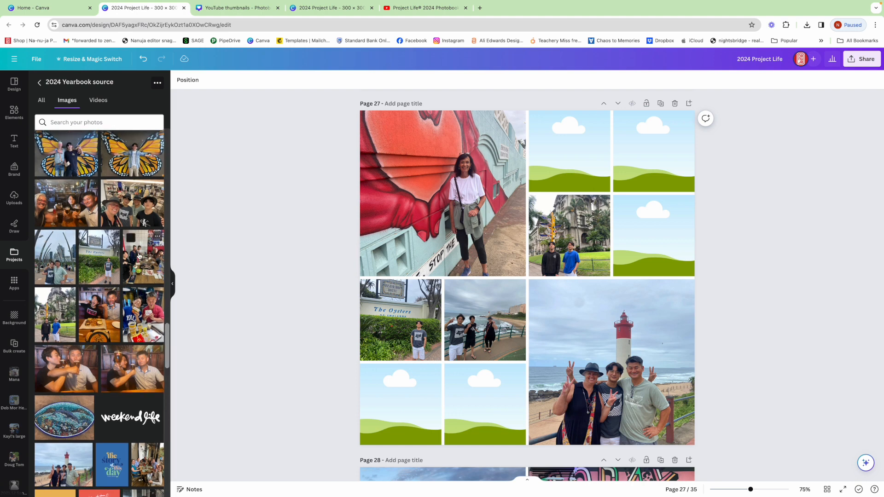
pyautogui.scroll(1, 139, 256)
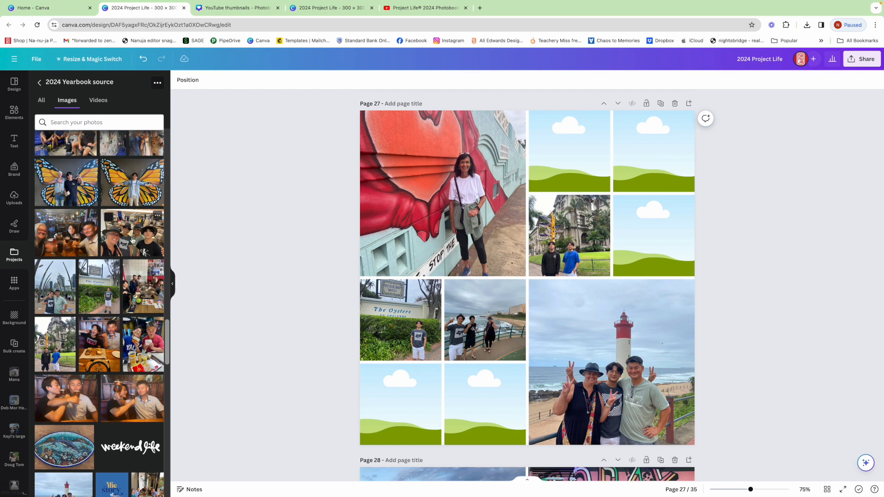
pyautogui.moveTo(136, 235); pyautogui.dragTo(463, 396)
# Step: Fill the three empty cells of the upper small-cell block with two historic building photos and the restaurant meal photo
pyautogui.scroll(3, 117, 282)
pyautogui.scroll(8, 116, 282)
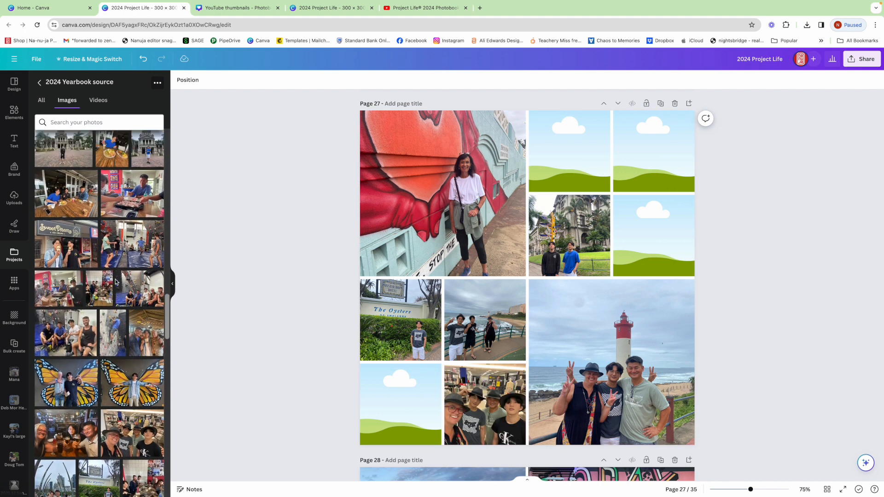
pyautogui.scroll(1, 116, 282)
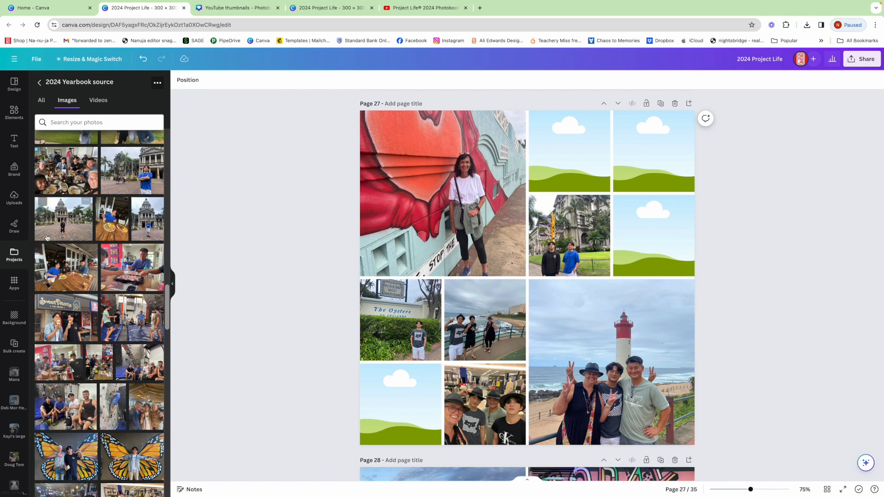
pyautogui.moveTo(68, 220); pyautogui.dragTo(570, 152)
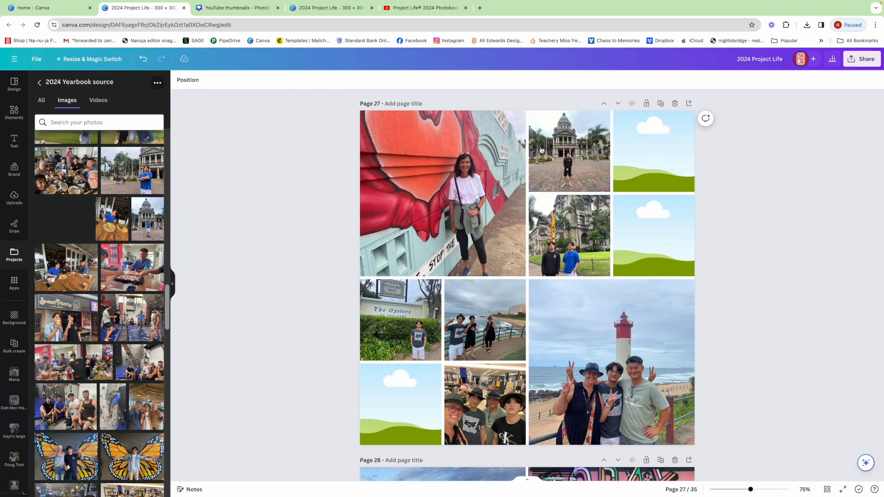
pyautogui.moveTo(141, 168); pyautogui.dragTo(644, 140)
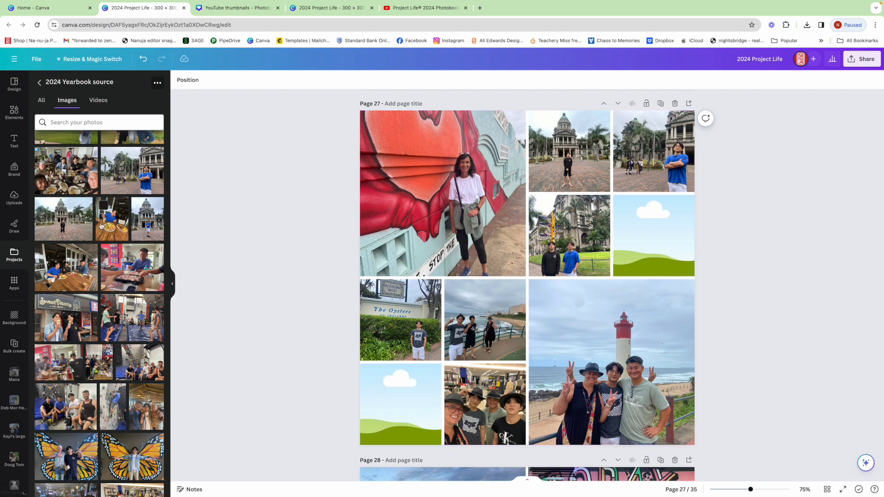
pyautogui.moveTo(121, 220); pyautogui.dragTo(655, 235)
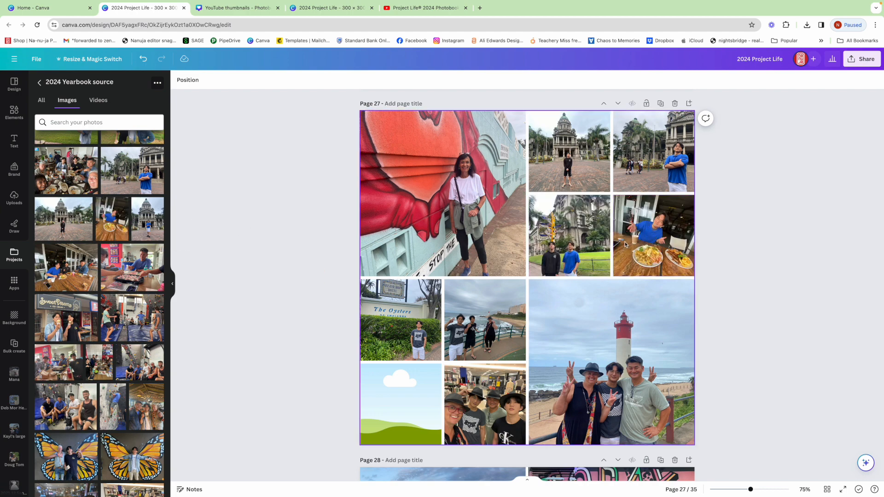
# Step: Place the "Taste of Cannabis" shop photo in the last empty cell, below "The Oysters" sign photo
pyautogui.scroll(3, 104, 307)
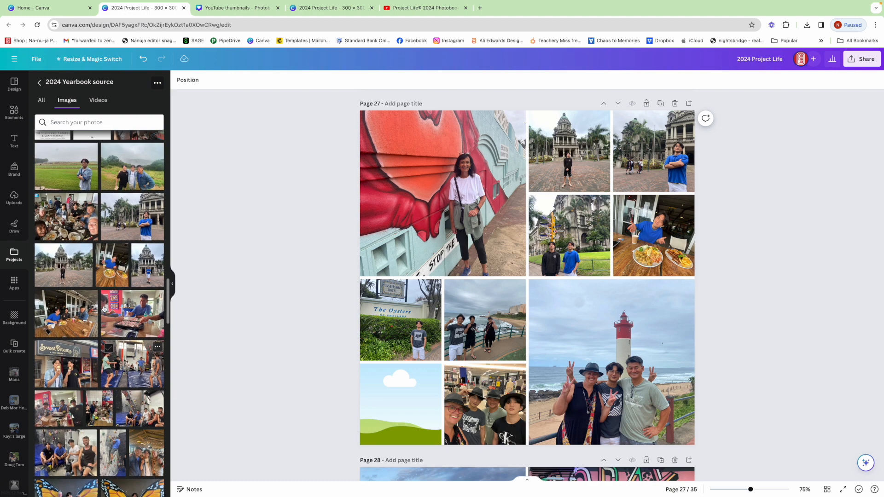
pyautogui.scroll(1, 104, 308)
pyautogui.scroll(1, 104, 308)
pyautogui.moveTo(55, 224); pyautogui.dragTo(400, 404)
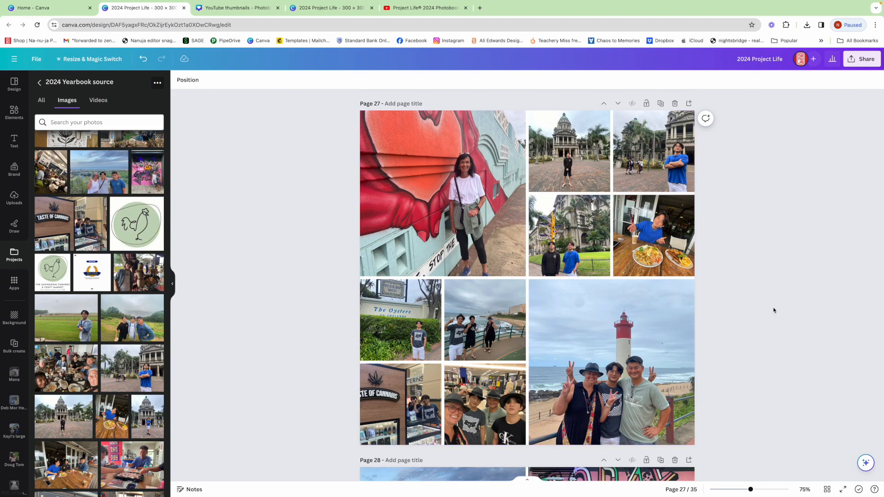